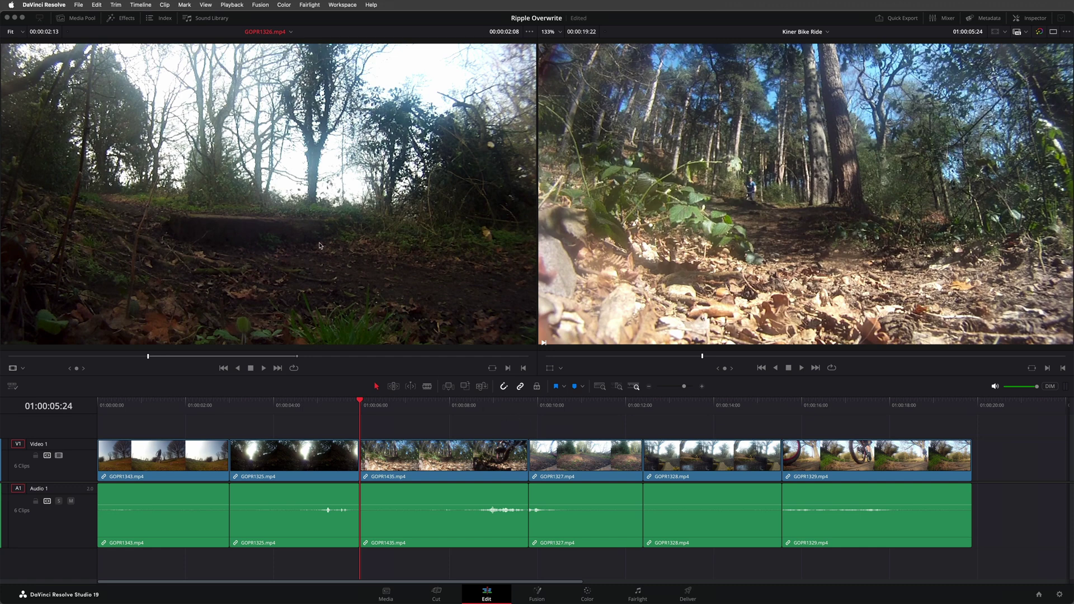
# Place GOPR1326 between GOPR1325 and GOPR1435, then undo the placement.
pyautogui.moveTo(320, 245); pyautogui.dragTo(361, 458)
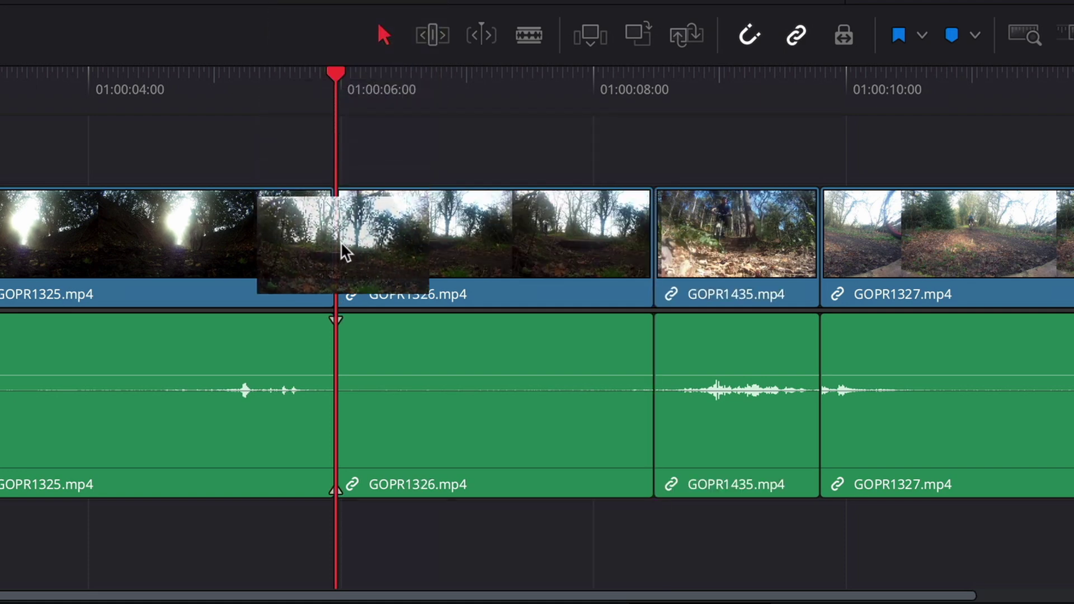
pyautogui.moveTo(341, 244); pyautogui.dragTo(342, 245)
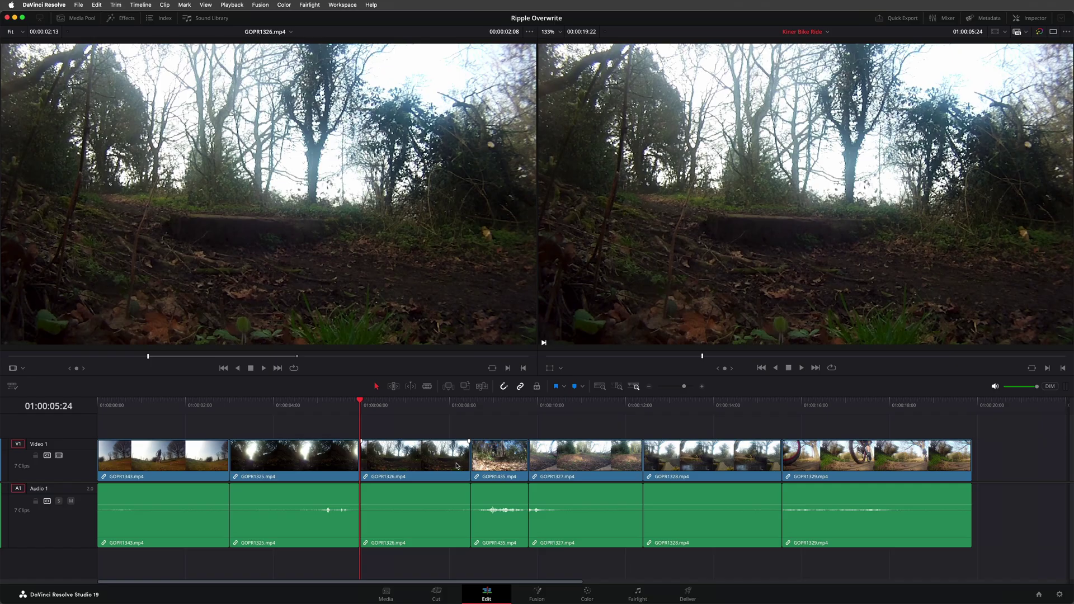
pyautogui.press('super+z')
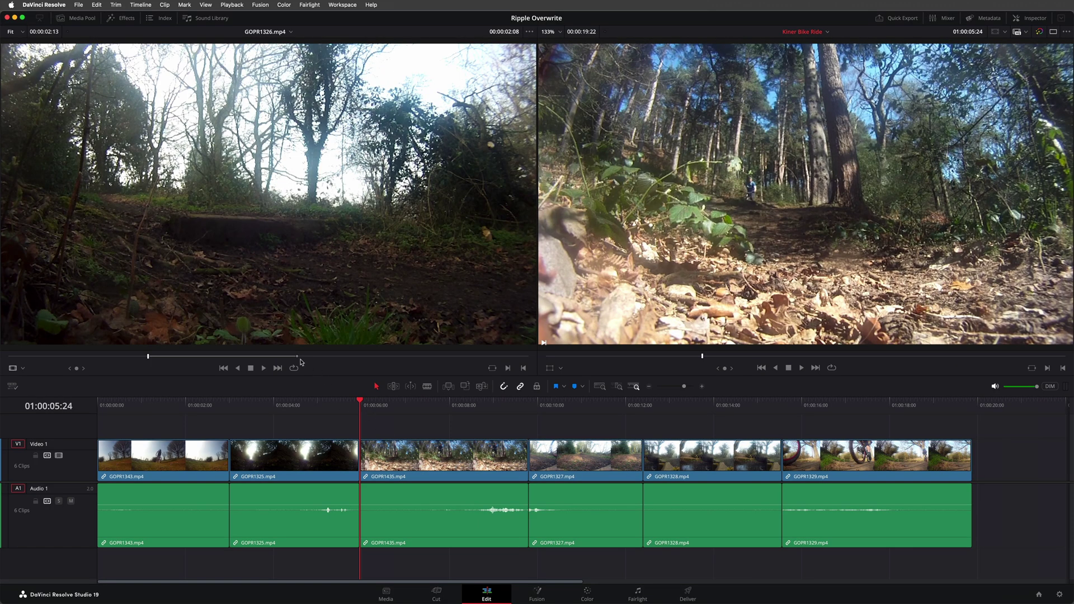
# Extend the marked source range to 6:14 and overwrite GOPR1435 with the GOPR1326 source clip.
pyautogui.moveTo(297, 356); pyautogui.dragTo(405, 357)
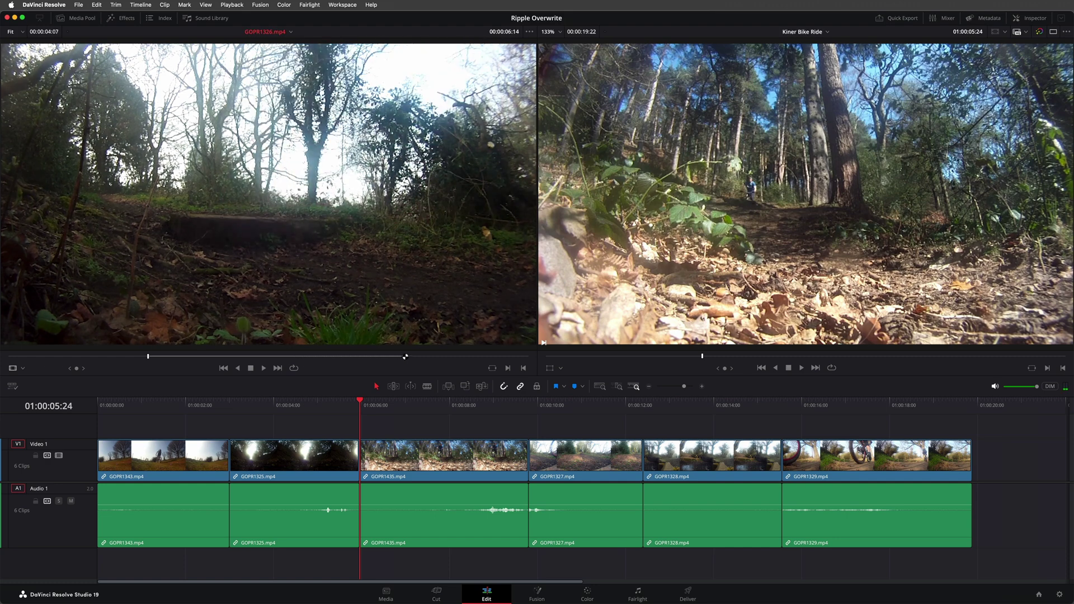
pyautogui.moveTo(279, 147); pyautogui.dragTo(708, 177)
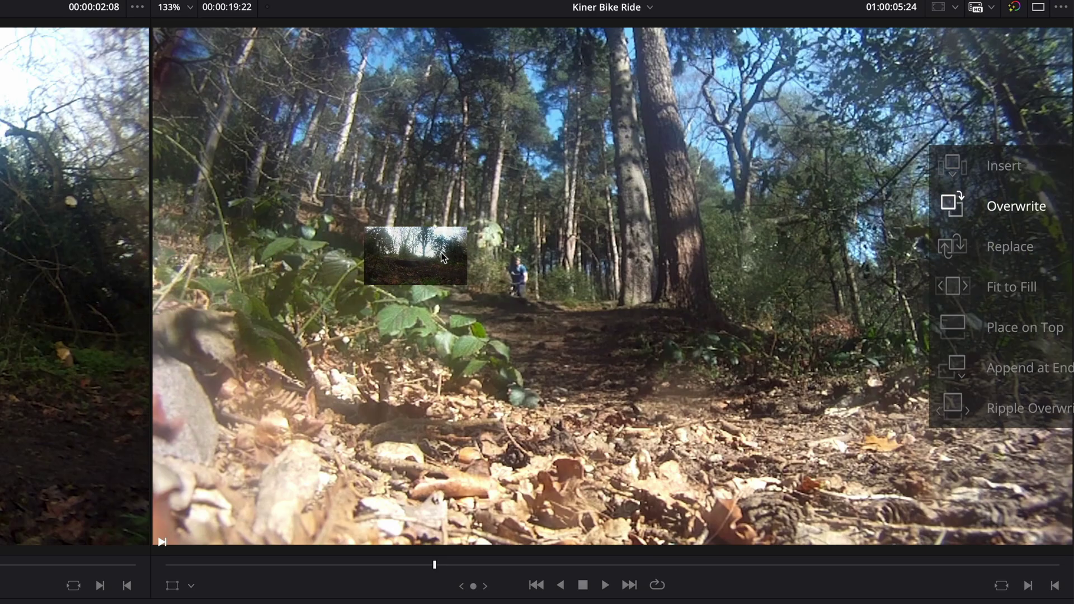
pyautogui.moveTo(443, 256); pyautogui.dragTo(841, 209)
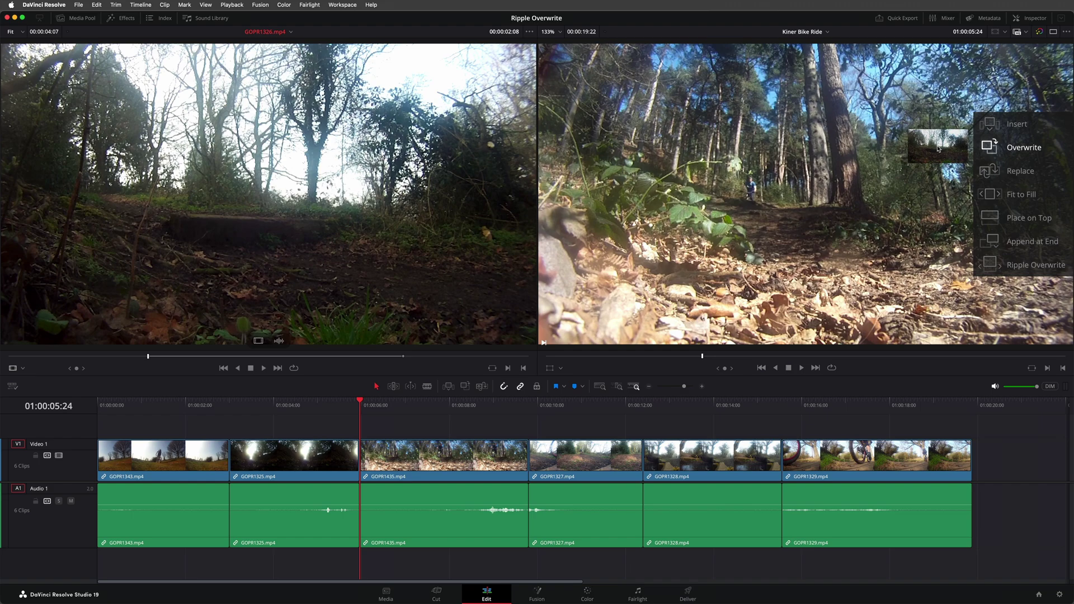
pyautogui.moveTo(939, 149); pyautogui.dragTo(939, 149)
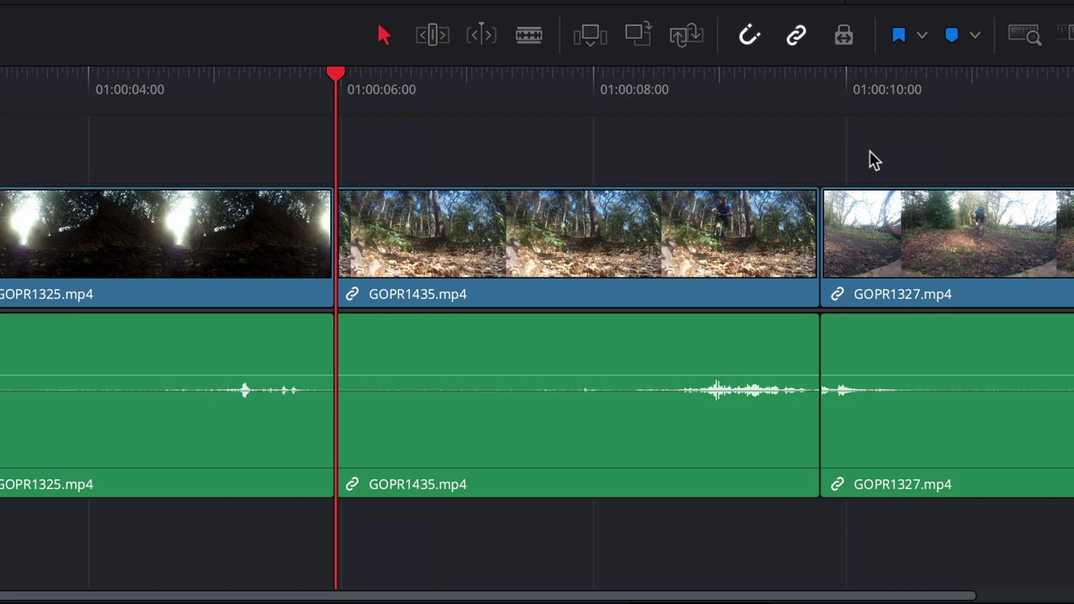
# Ripple delete GOPR1435 so GOPR1327 directly follows GOPR1325.
pyautogui.click(570, 227)
pyautogui.rightClick(570, 228)
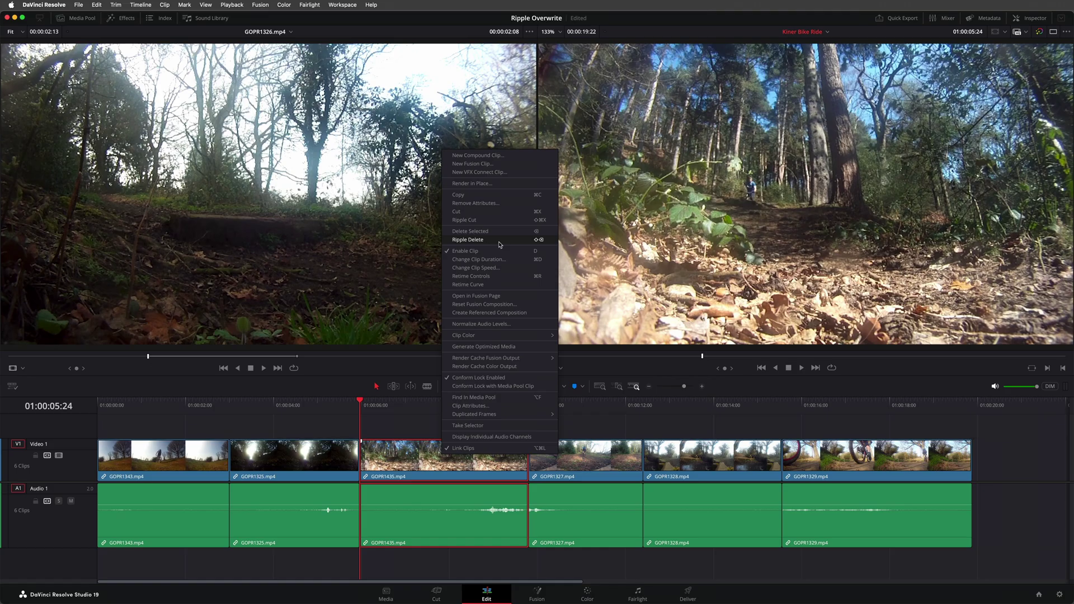
pyautogui.click(734, 300)
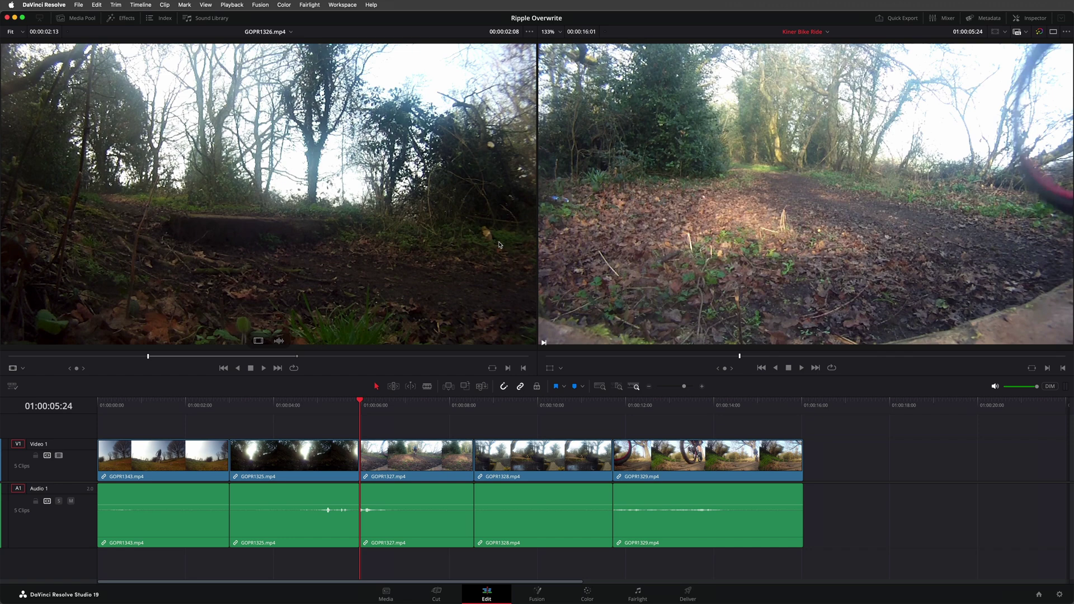
# Overwrite GOPR1326 onto Video 1 and undo it, then insert GOPR1326 at the playhead via the Insert overlay.
pyautogui.moveTo(303, 227); pyautogui.dragTo(367, 451)
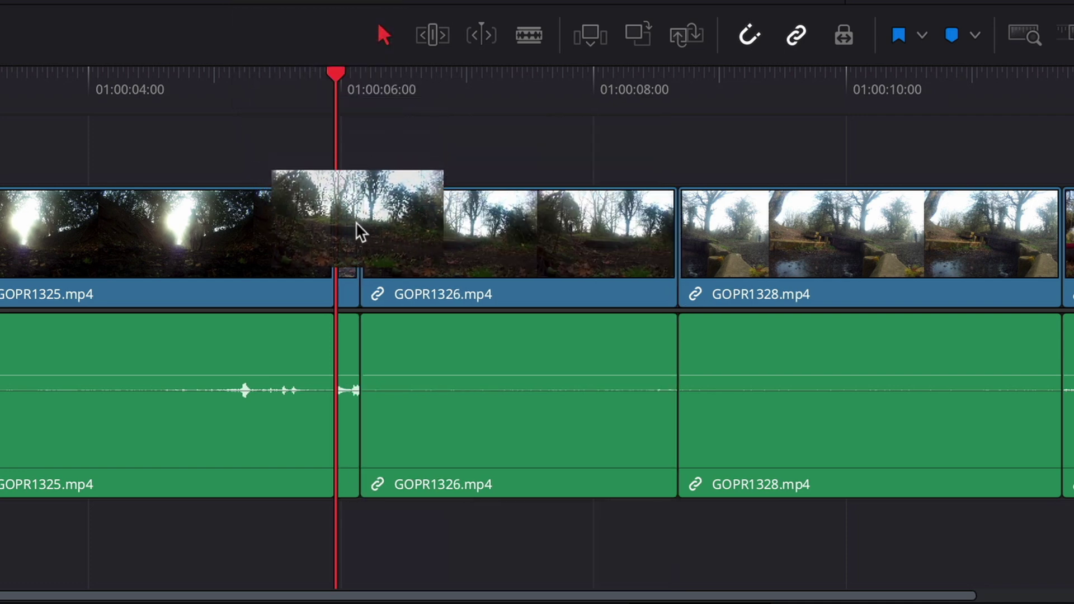
pyautogui.moveTo(356, 222); pyautogui.dragTo(334, 242)
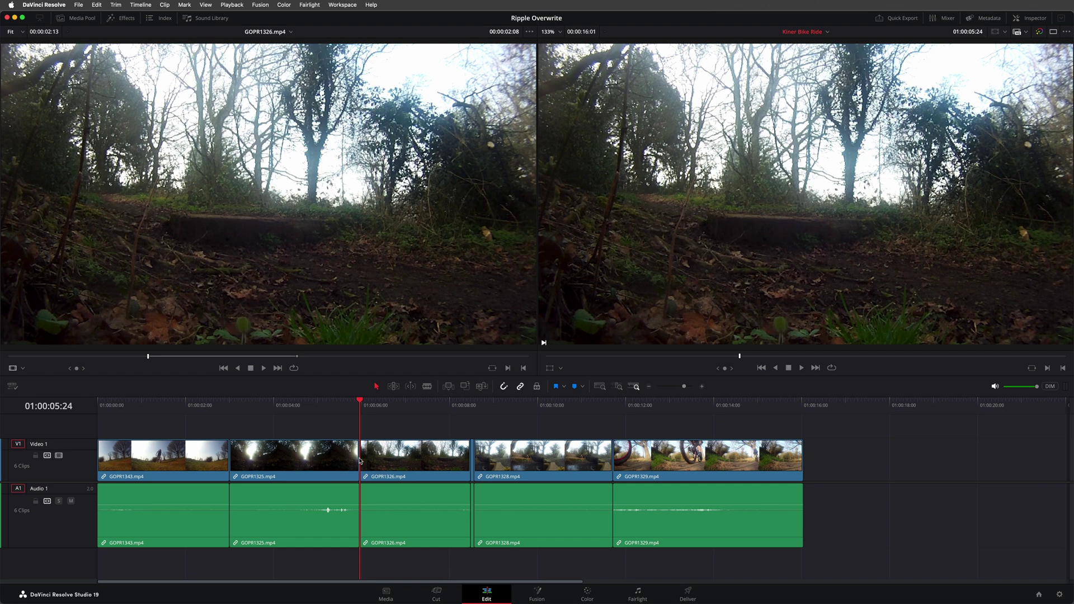
pyautogui.press('super+z')
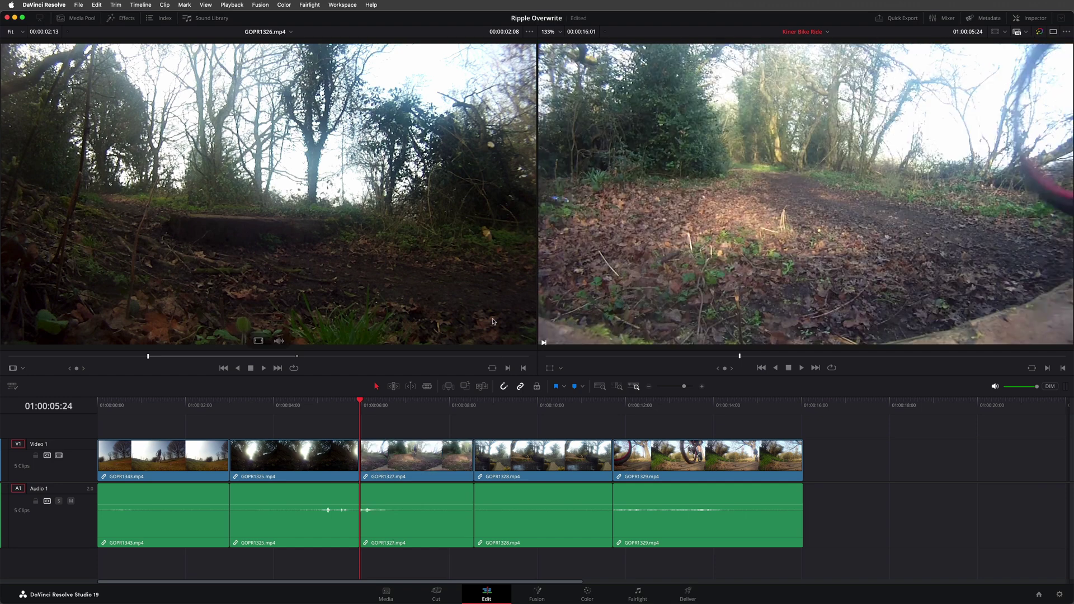
pyautogui.moveTo(389, 192); pyautogui.dragTo(978, 130)
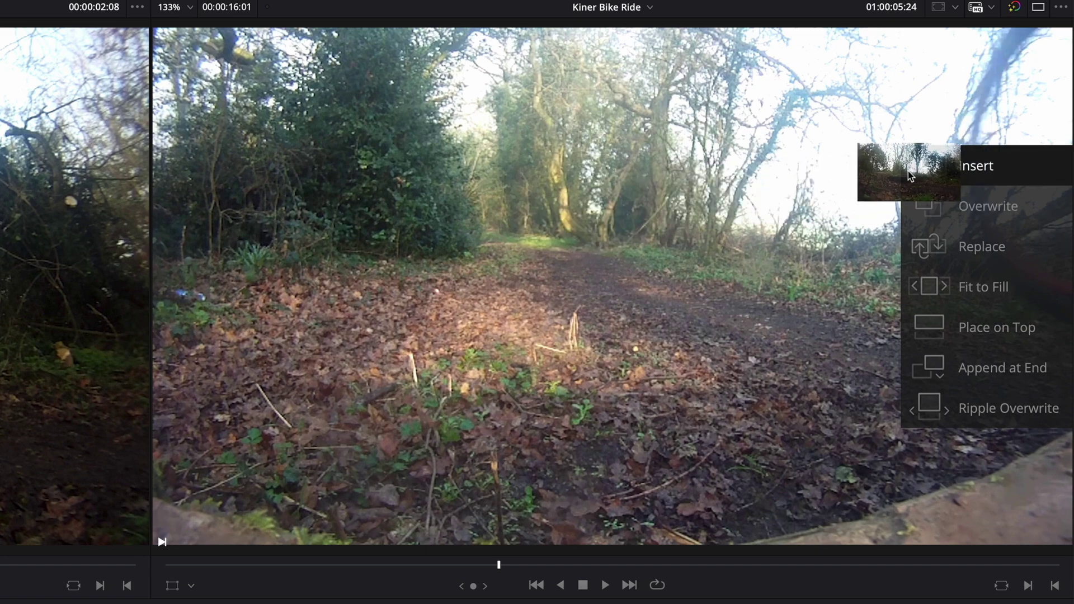
pyautogui.moveTo(909, 176); pyautogui.dragTo(909, 176)
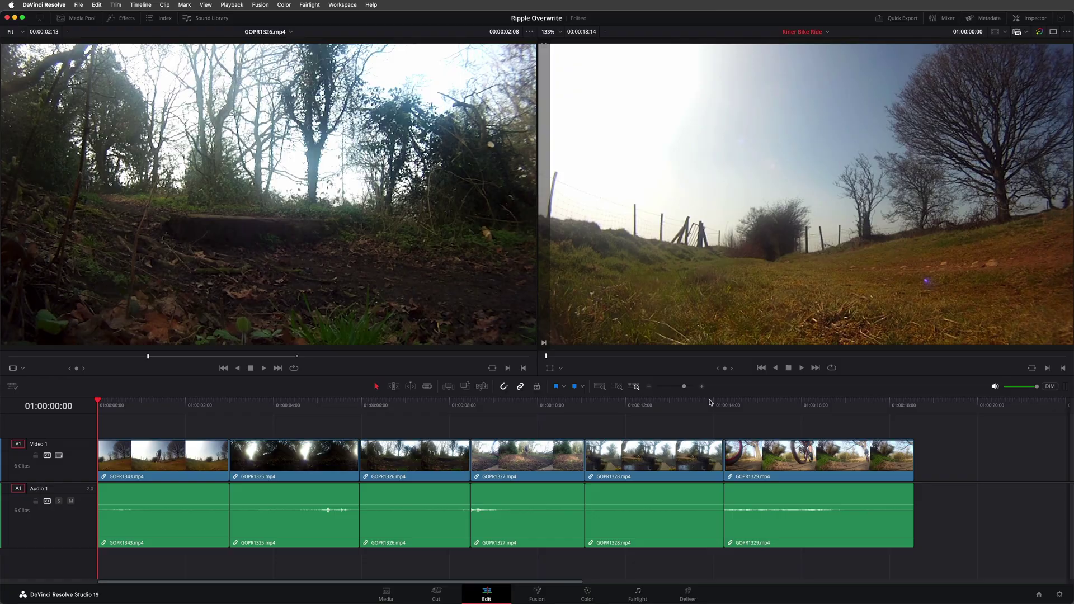
# Drag GOPR1326's end edit point right, extending it about one second over GOPR1327.
pyautogui.click(466, 460)
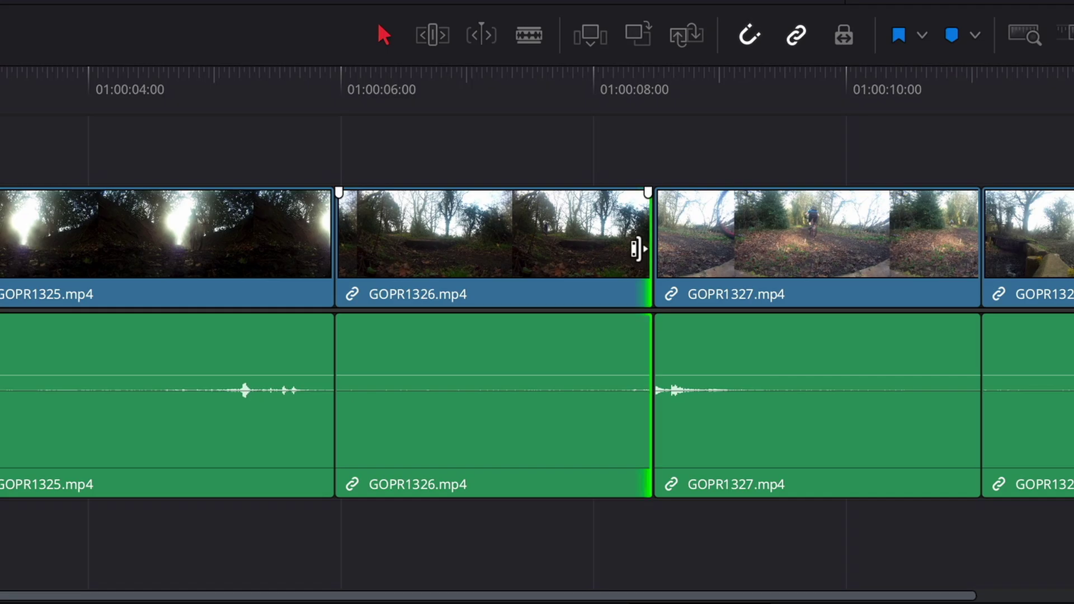
pyautogui.moveTo(637, 249); pyautogui.dragTo(732, 253)
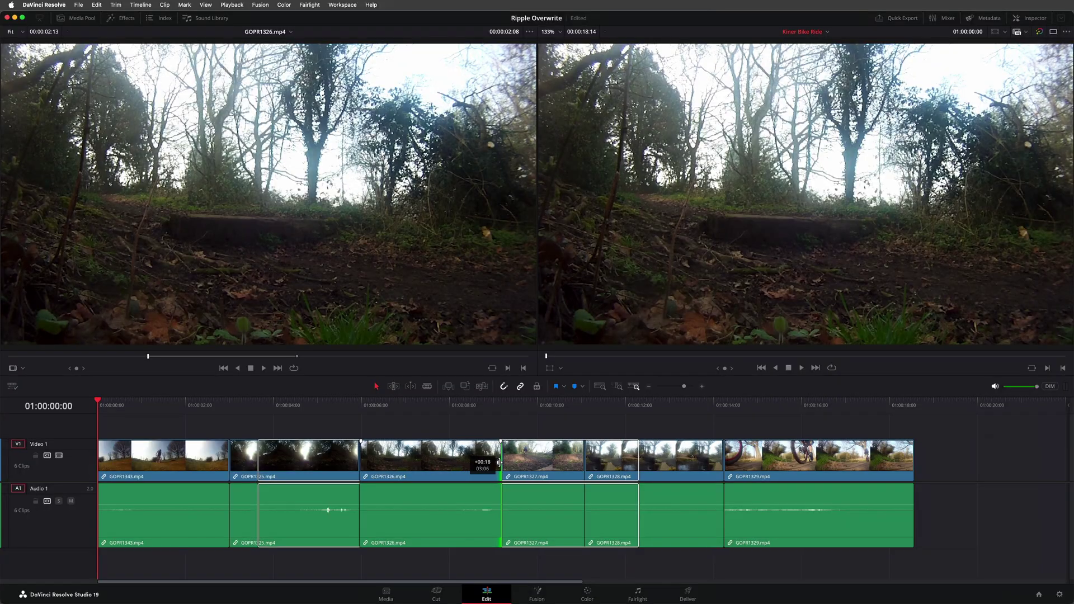
pyautogui.moveTo(498, 462); pyautogui.dragTo(527, 464)
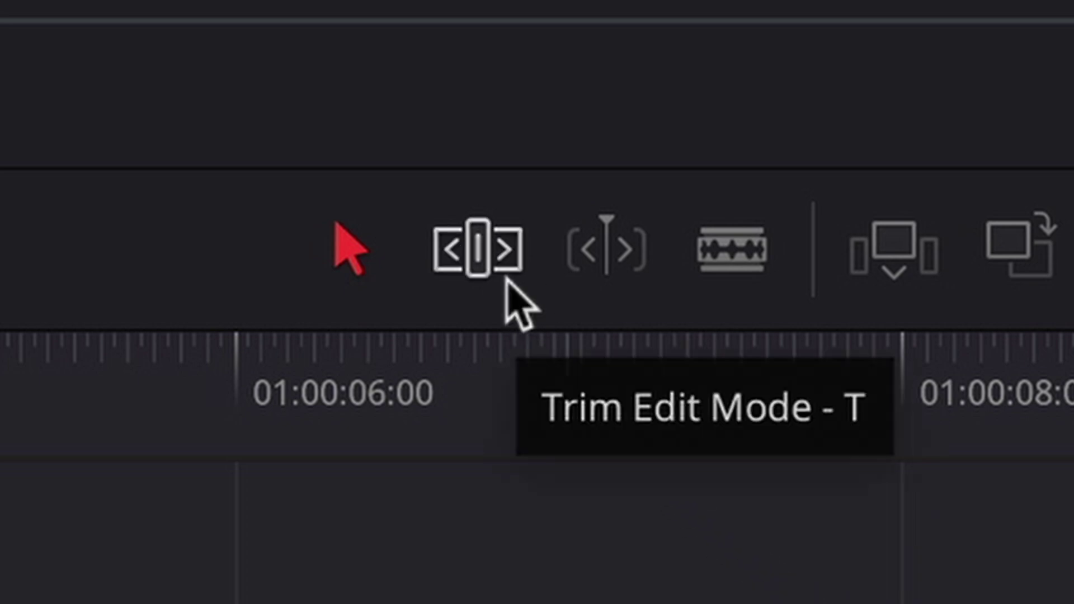
# In ripple trim mode, drag the GOPR1326/GOPR1327 edit point right by about two seconds.
pyautogui.click(513, 291)
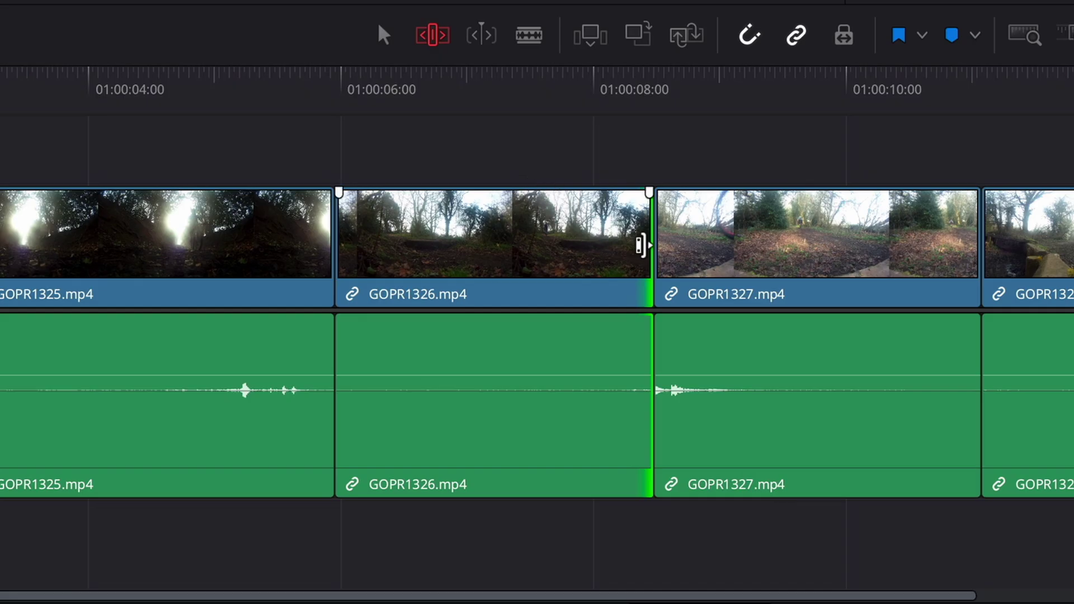
pyautogui.moveTo(640, 246); pyautogui.dragTo(886, 270)
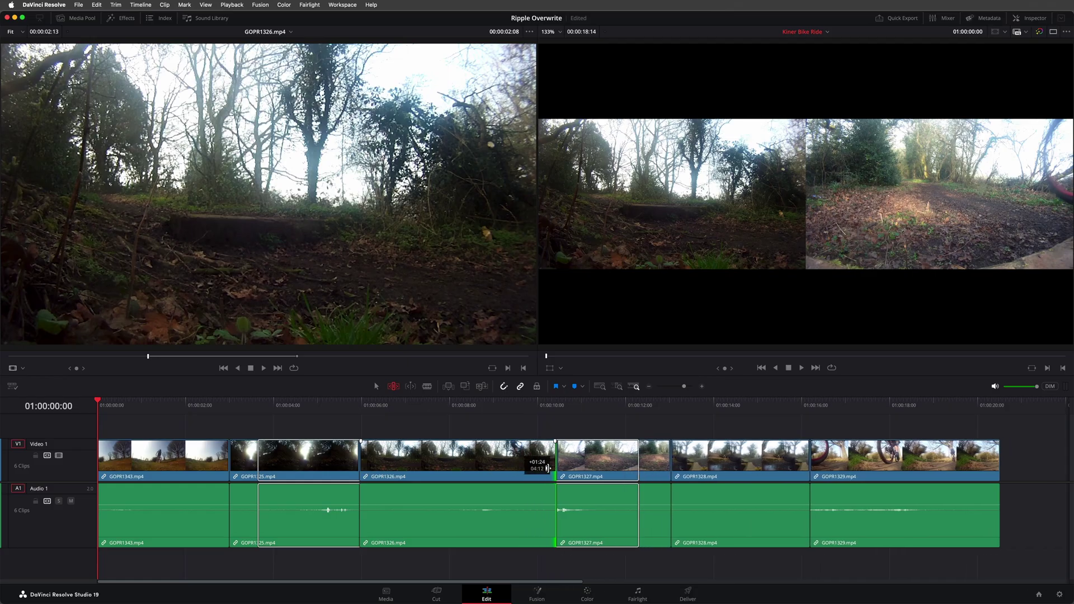
pyautogui.moveTo(549, 469); pyautogui.dragTo(465, 475)
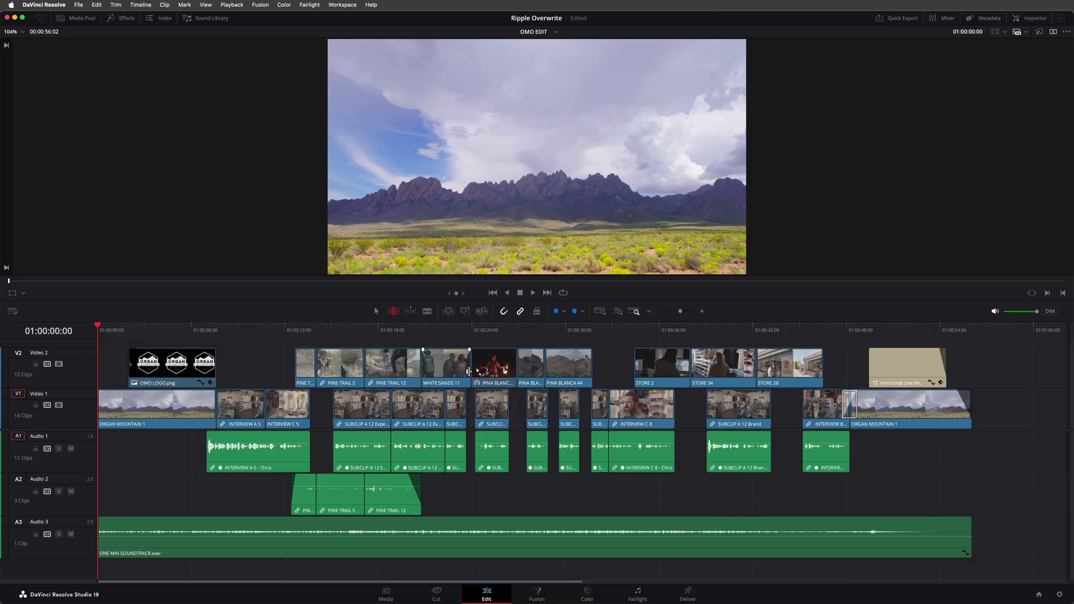
# Ripple-drag WHITE SANDS 11's right edge on Video 2 to extend it about four seconds.
pyautogui.moveTo(467, 370); pyautogui.dragTo(533, 370)
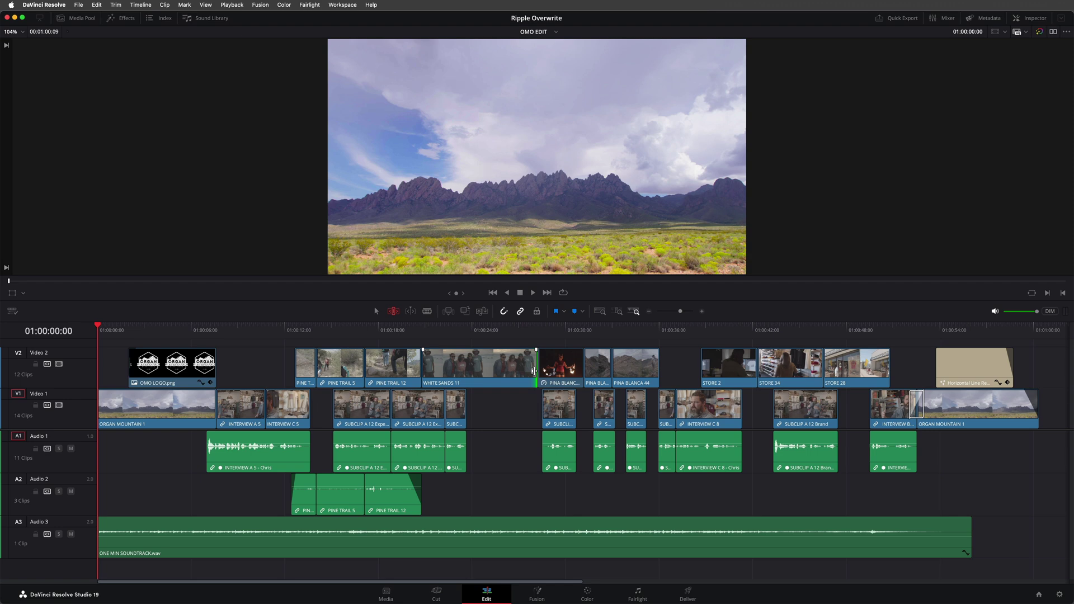
# Undo the extension, turn off Audio 1's Auto Track Selector, and lengthen WHITE SANDS 11 again by about four seconds.
pyautogui.press('super+z')
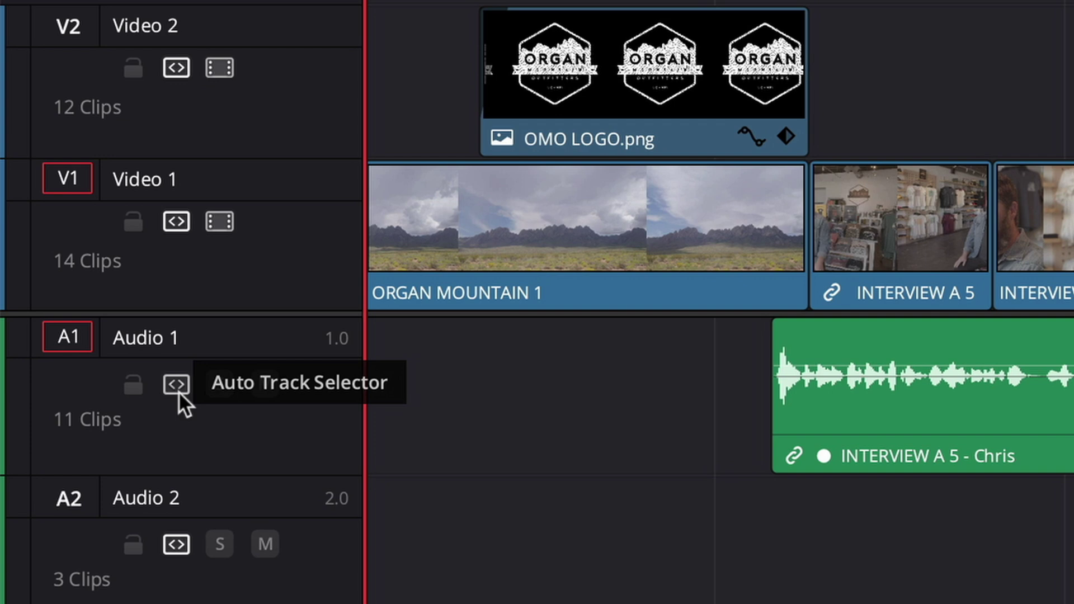
pyautogui.click(177, 387)
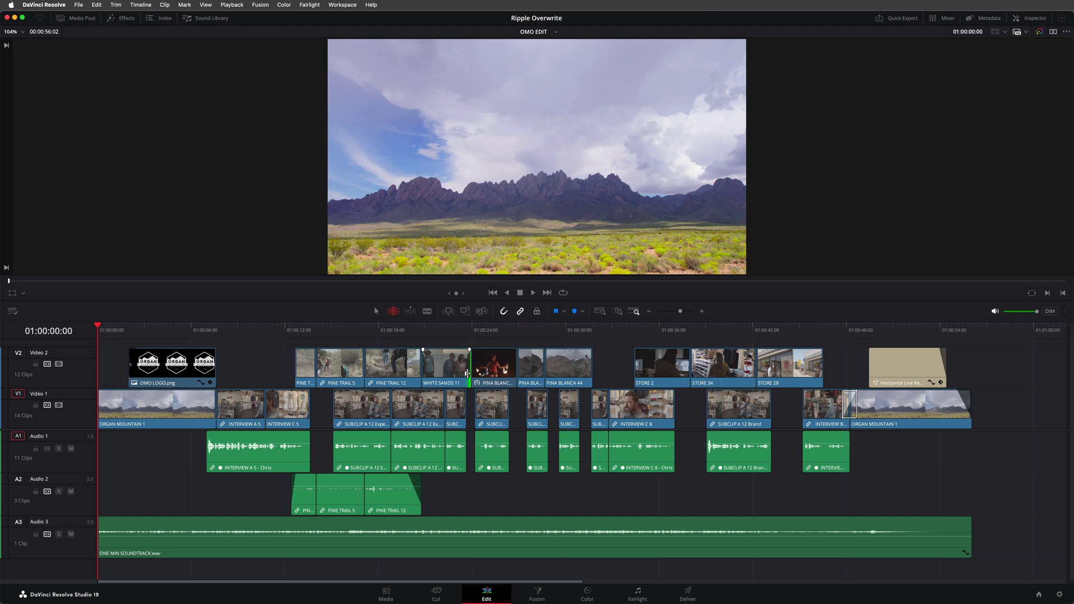
pyautogui.moveTo(467, 373); pyautogui.dragTo(545, 370)
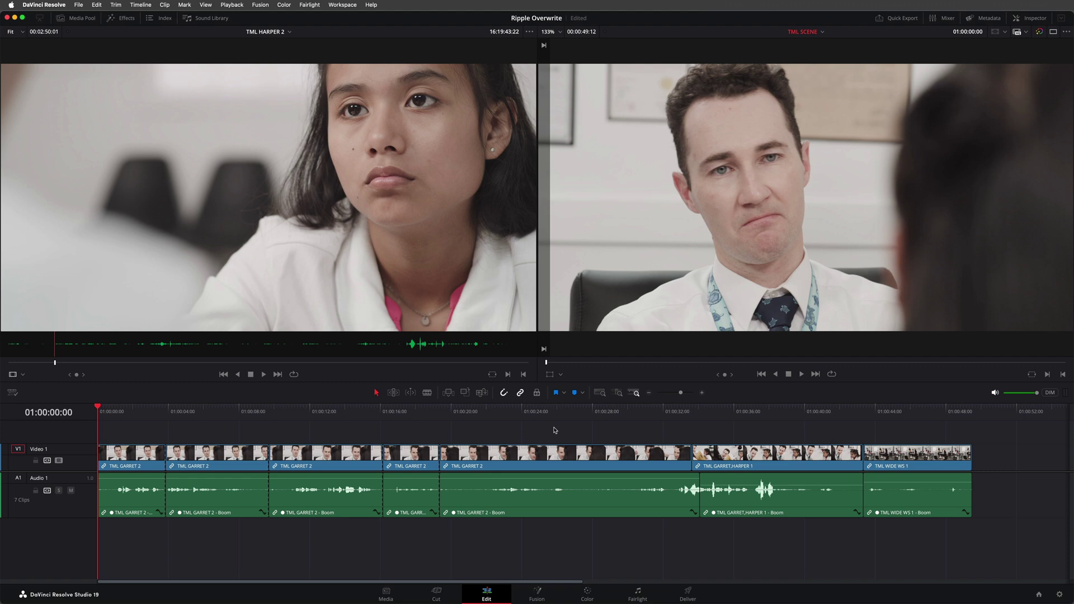
# Play the TML SCENE timeline and stop playback at 01:00:16:01.
pyautogui.press('space')
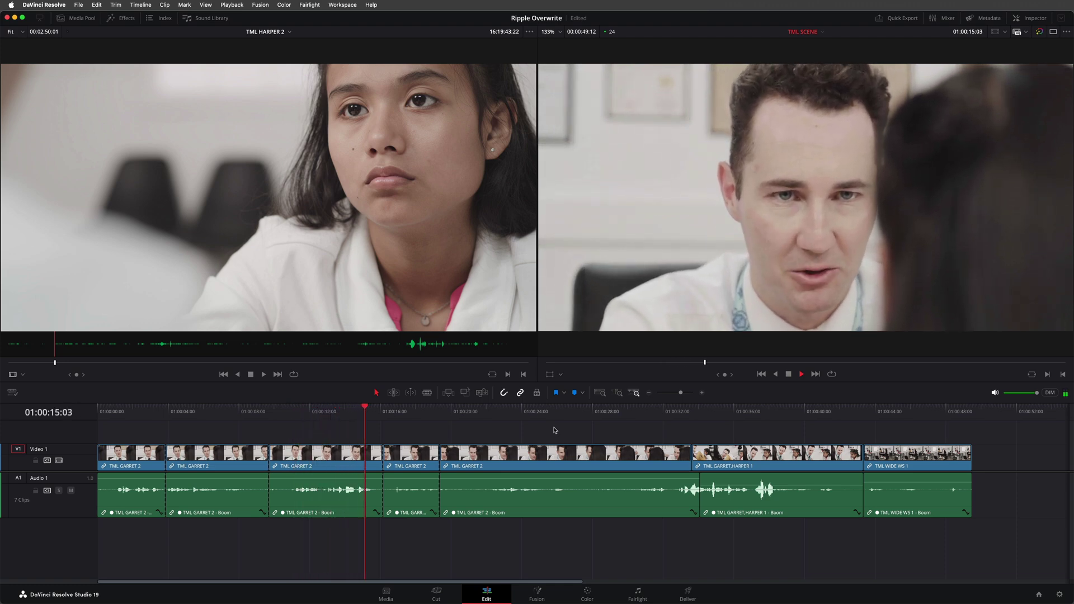
pyautogui.press('space')
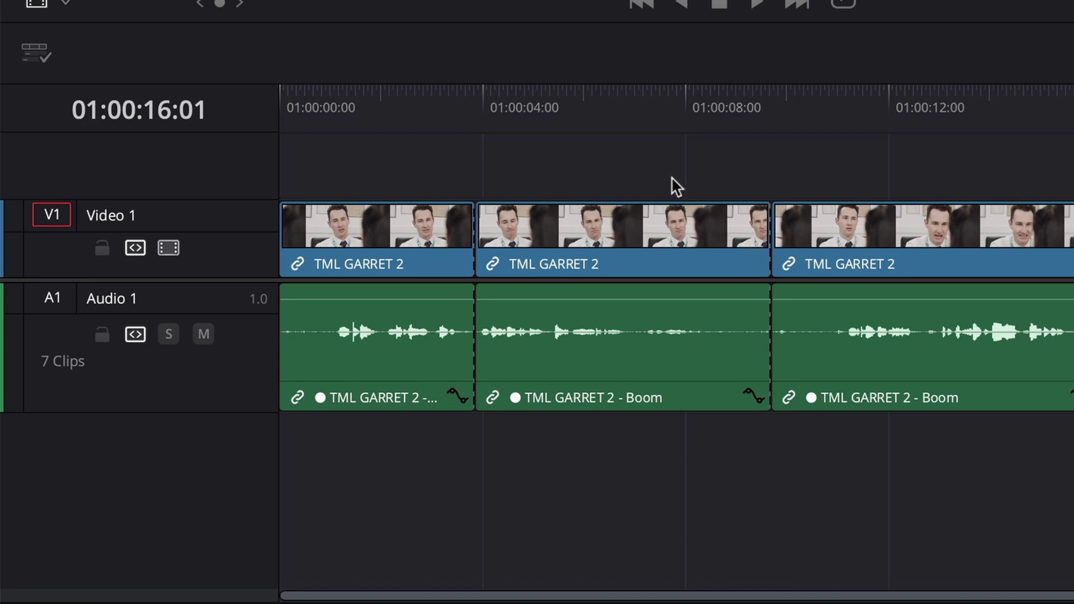
# Set the timeline playhead to 01:00:06:20 and mark an out point where Harper's line ends in TML HARPER 2.
pyautogui.click(627, 111)
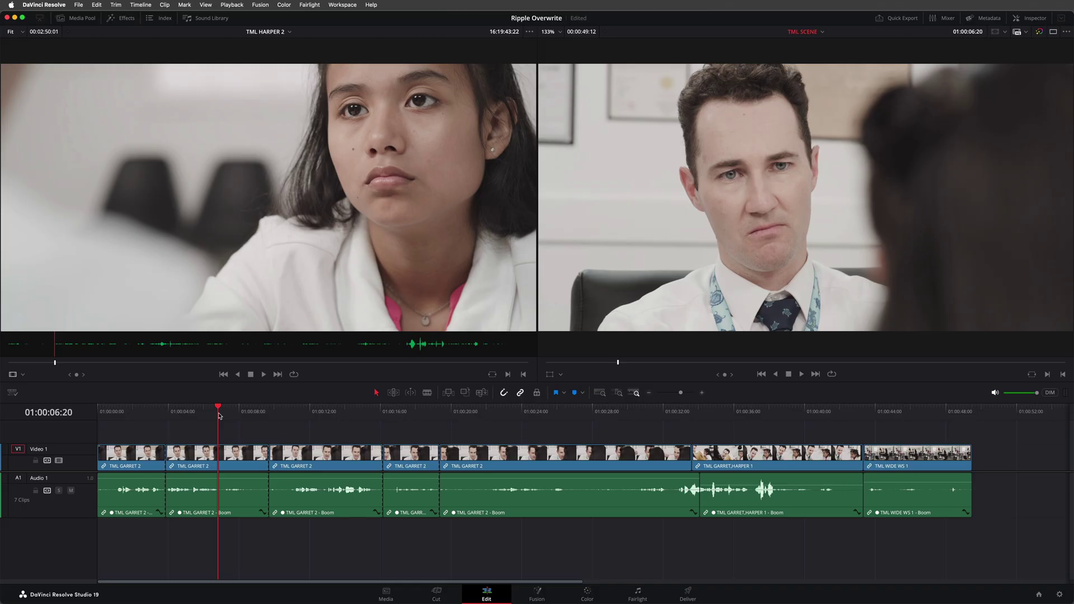
pyautogui.press('q')
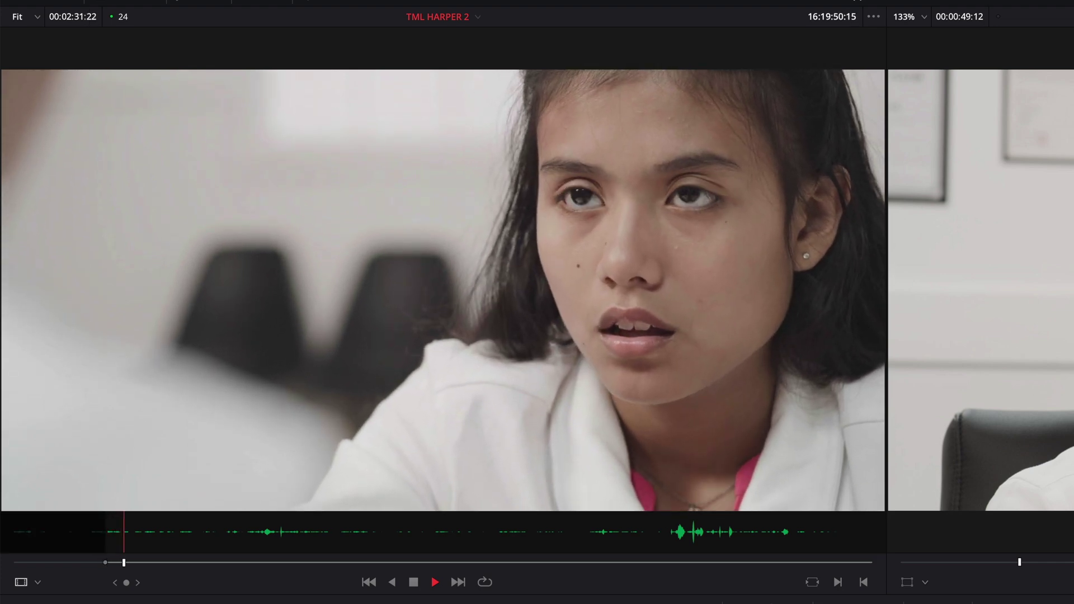
pyautogui.press('space')
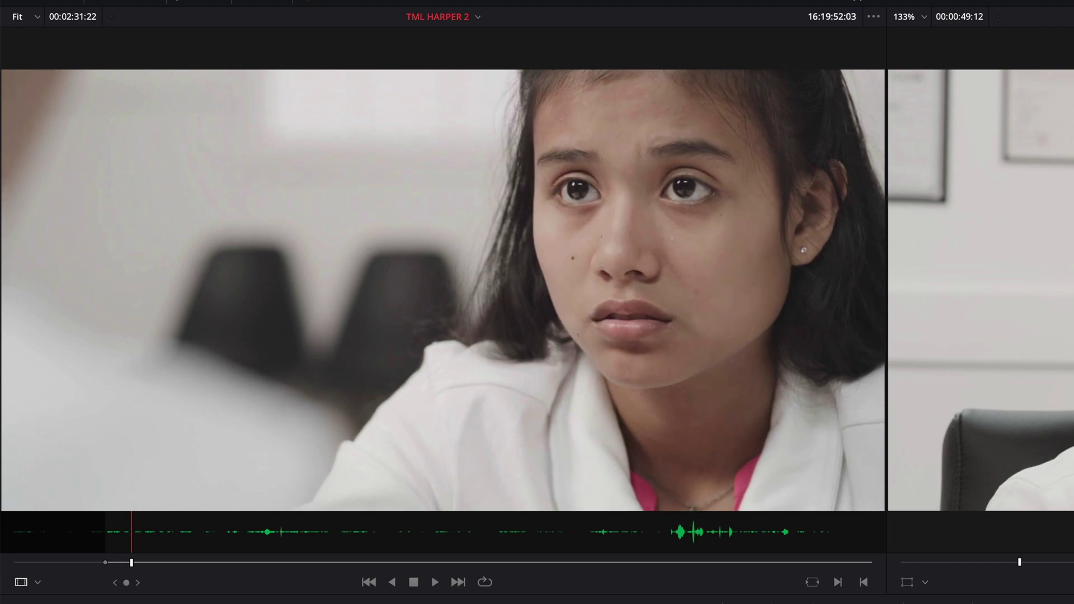
pyautogui.press('o')
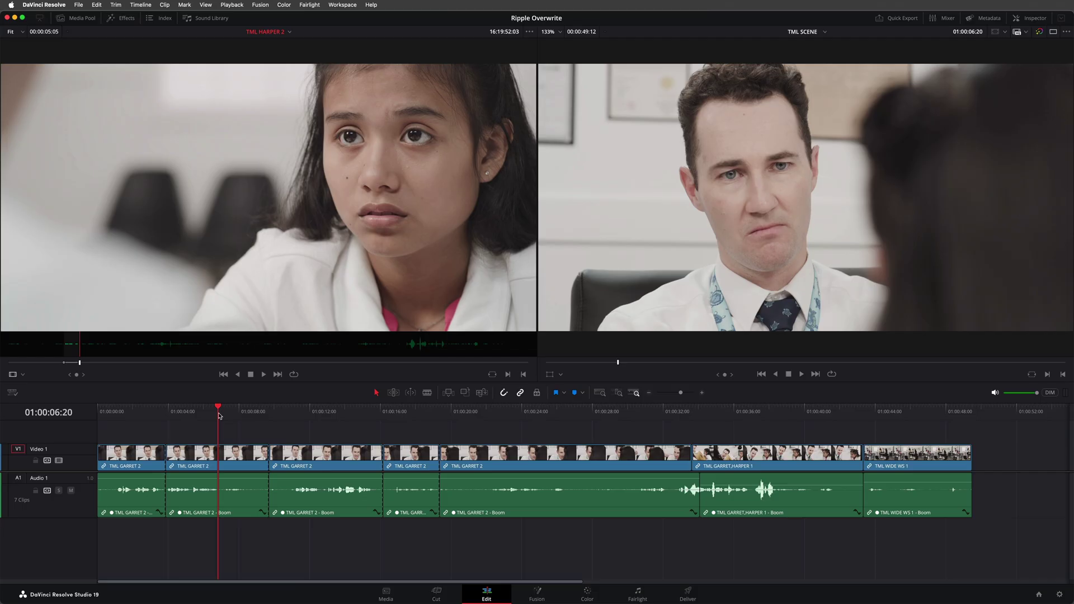
# Drop the marked TML HARPER 2 clip on Ripple Overwrite to replace Garrett's second clip.
pyautogui.moveTo(200, 256); pyautogui.dragTo(979, 271)
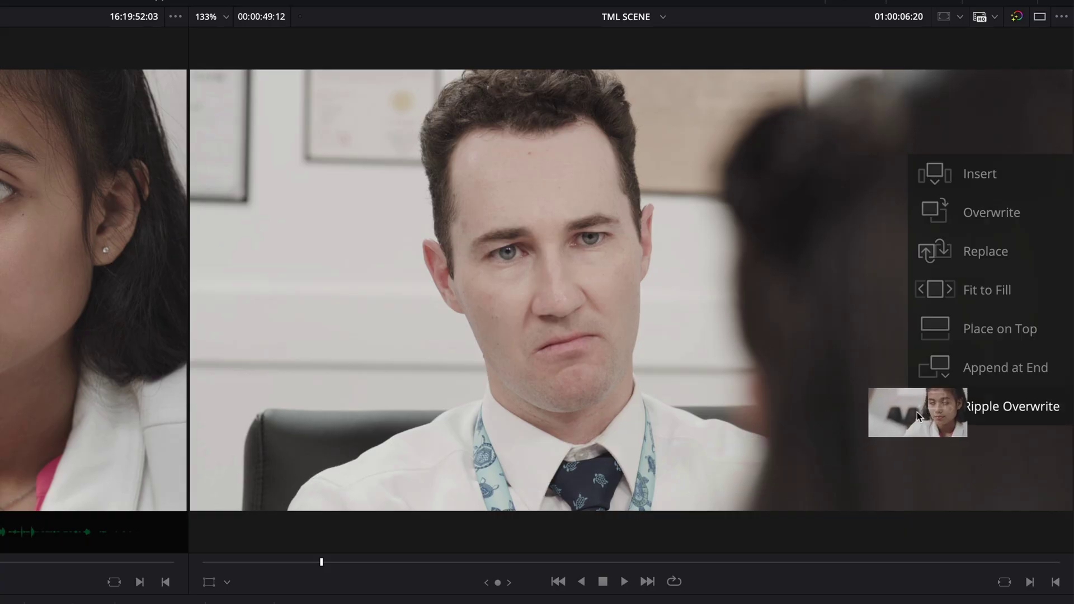
pyautogui.moveTo(917, 412); pyautogui.dragTo(918, 412)
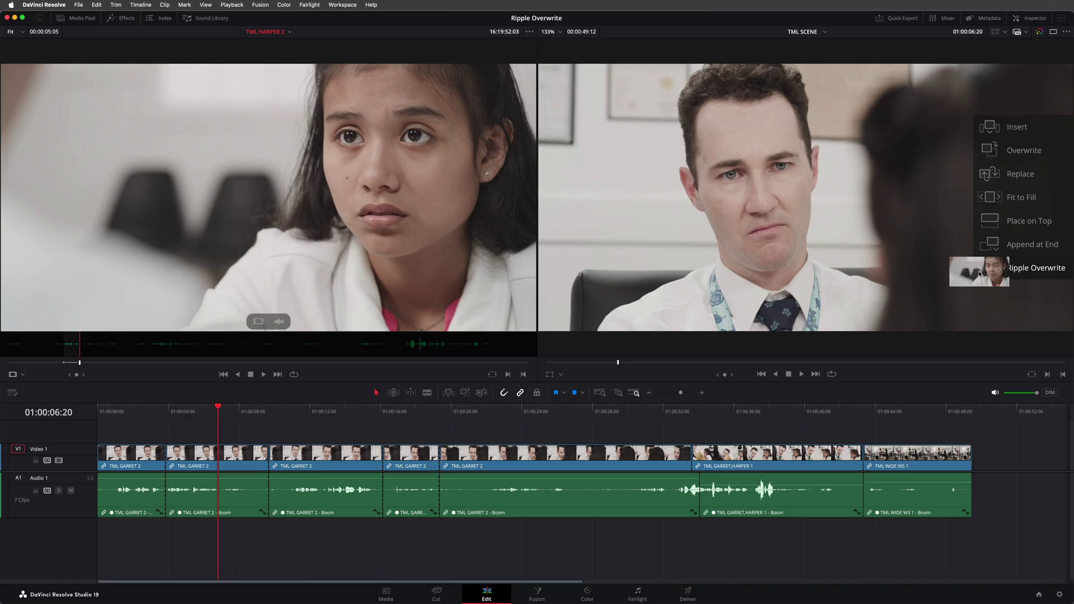
pyautogui.moveTo(980, 274); pyautogui.dragTo(981, 275)
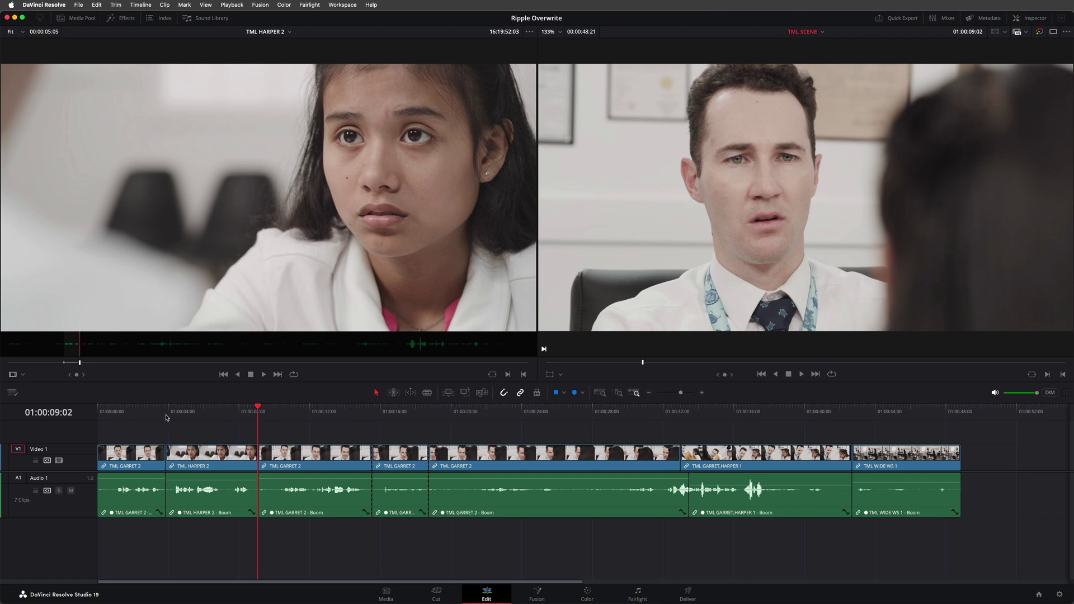
pyautogui.moveTo(122, 422); pyautogui.dragTo(97, 422)
pyautogui.press('space')
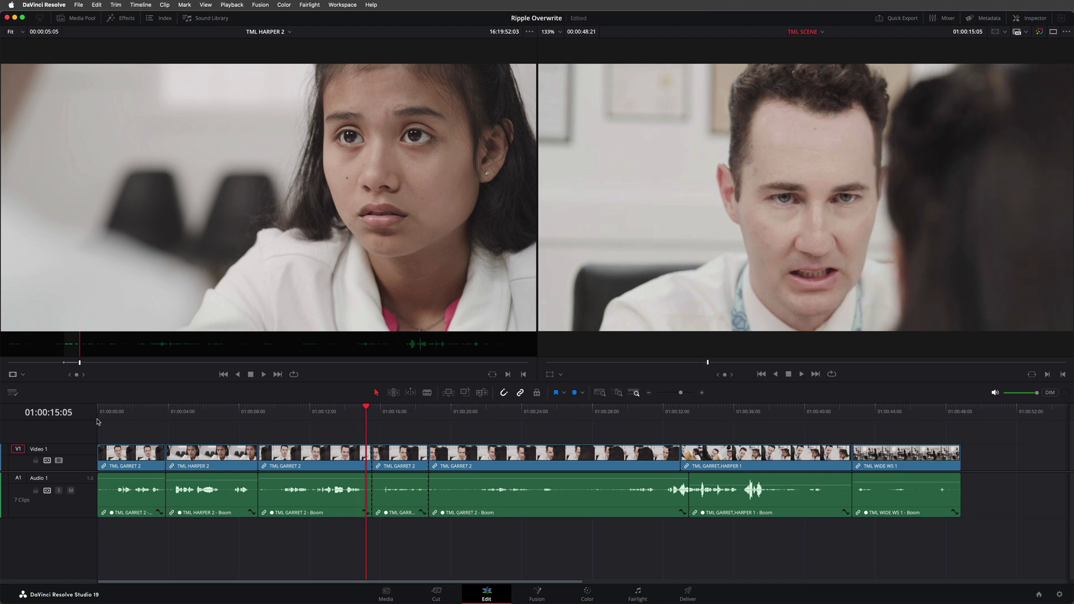
# Put the playhead on Garrett's fourth clip at 01:00:17:05, mark Harper's line out point, and ripple-overwrite it.
pyautogui.click(402, 413)
pyautogui.press('q')
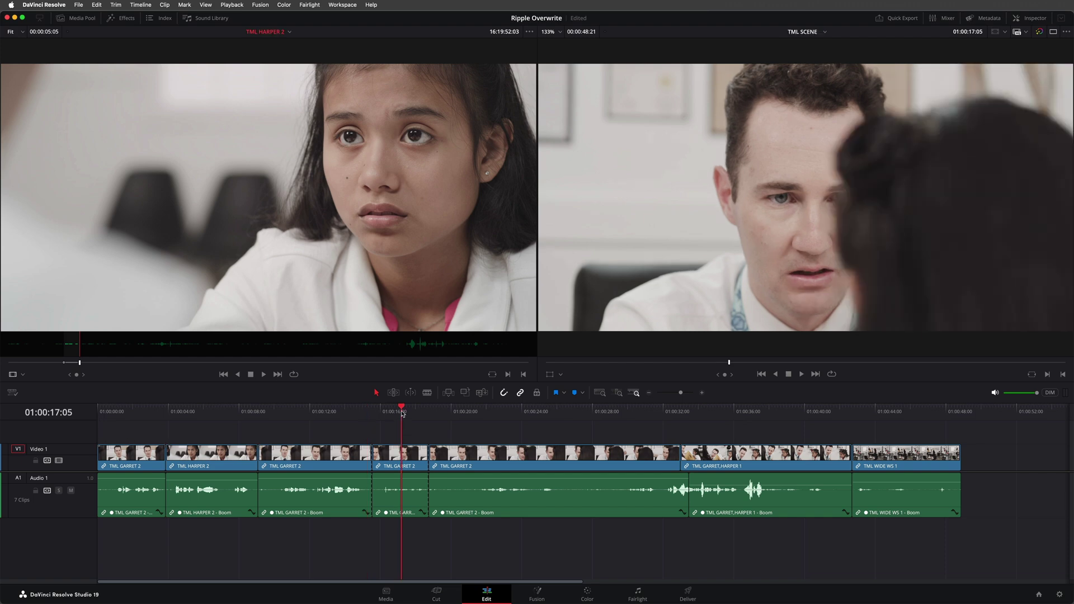
pyautogui.press('space')
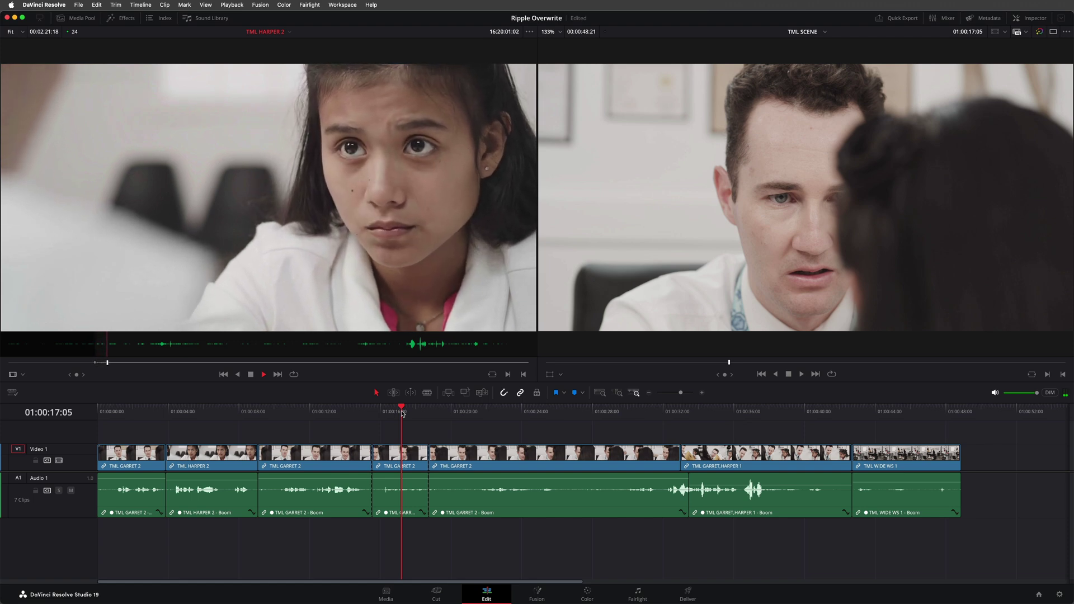
pyautogui.press('o')
pyautogui.press('space')
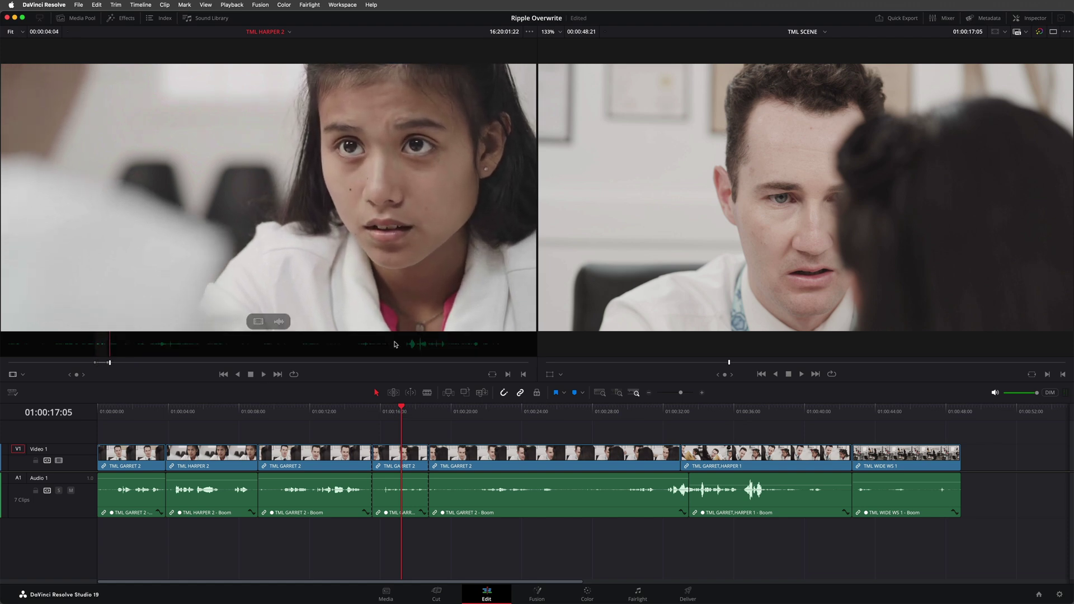
pyautogui.moveTo(392, 305); pyautogui.dragTo(979, 273)
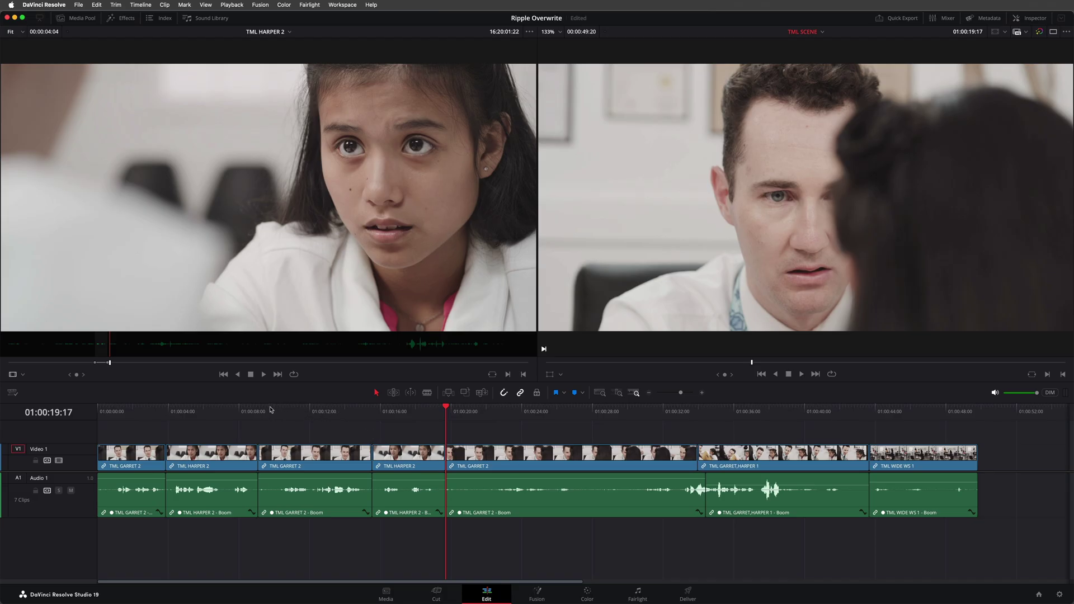
pyautogui.click(269, 409)
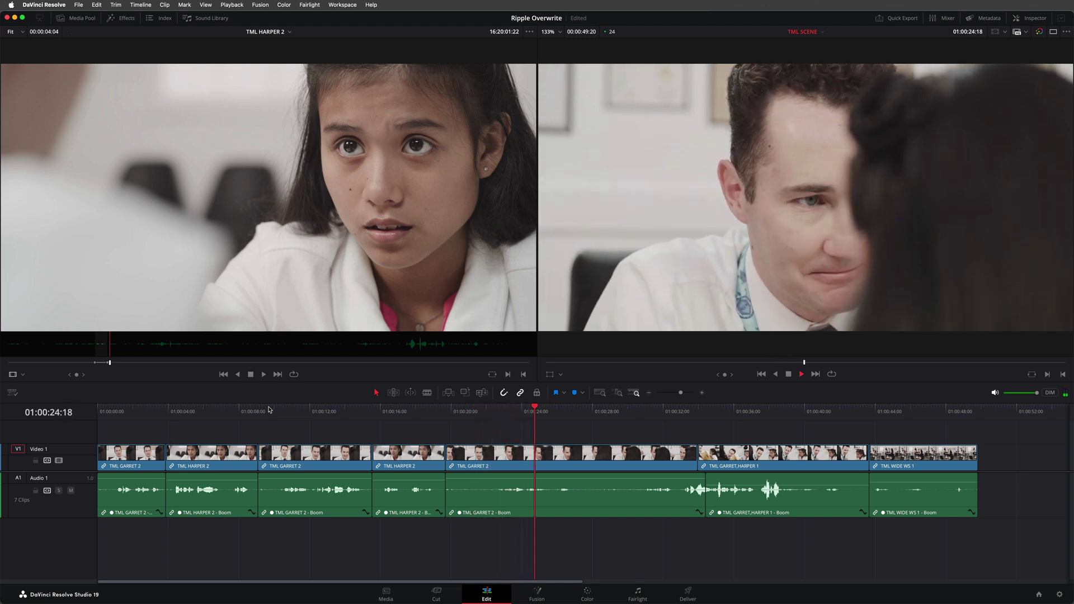
# Mark the timeline range from about 01:00:25 to 01:00:30:15.
pyautogui.press('i')
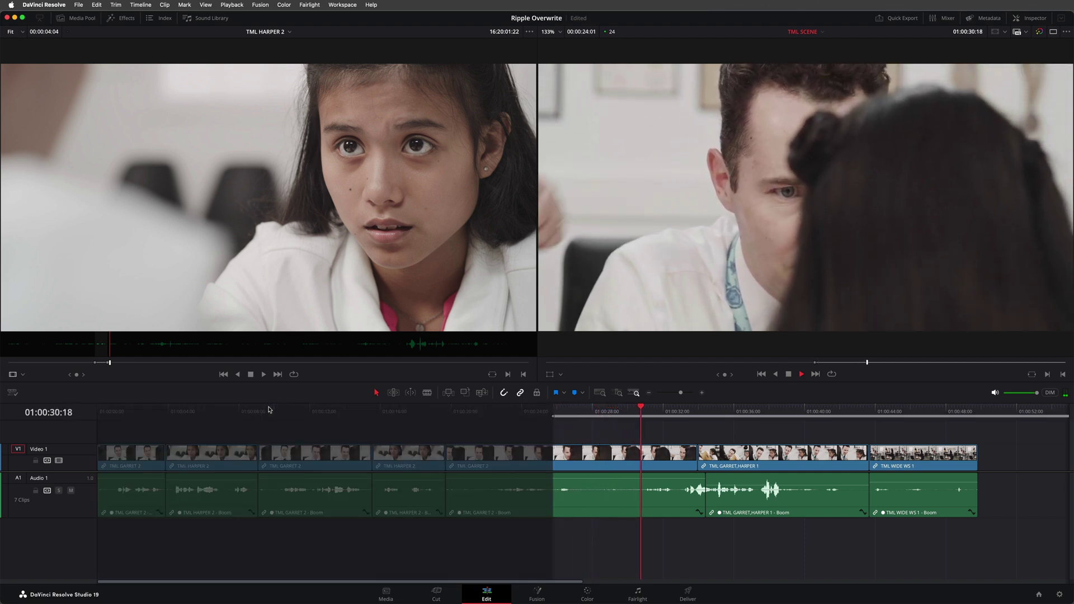
pyautogui.press('j')
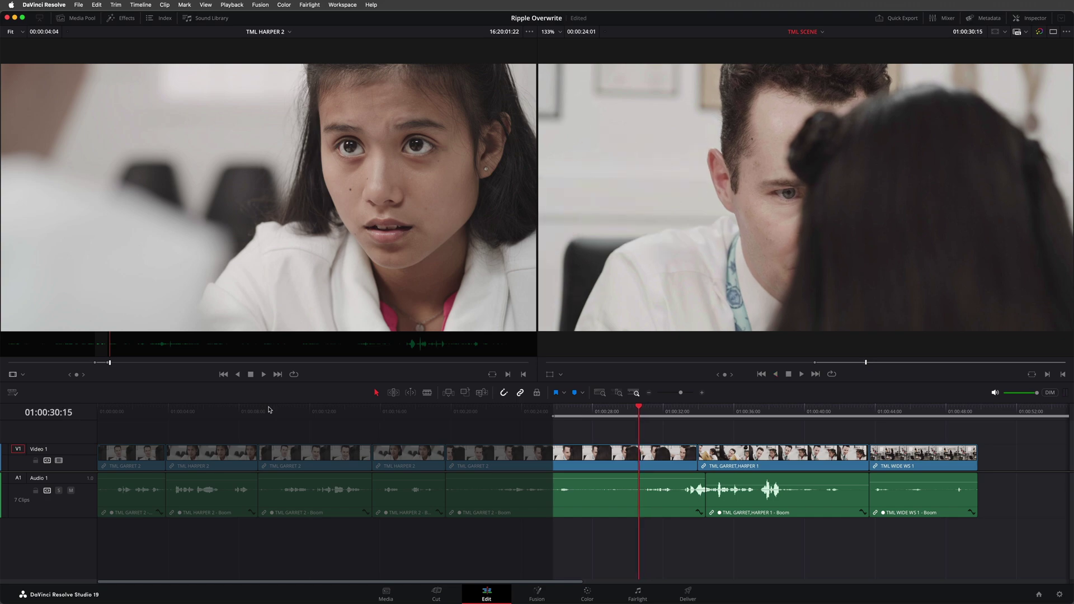
pyautogui.press('o')
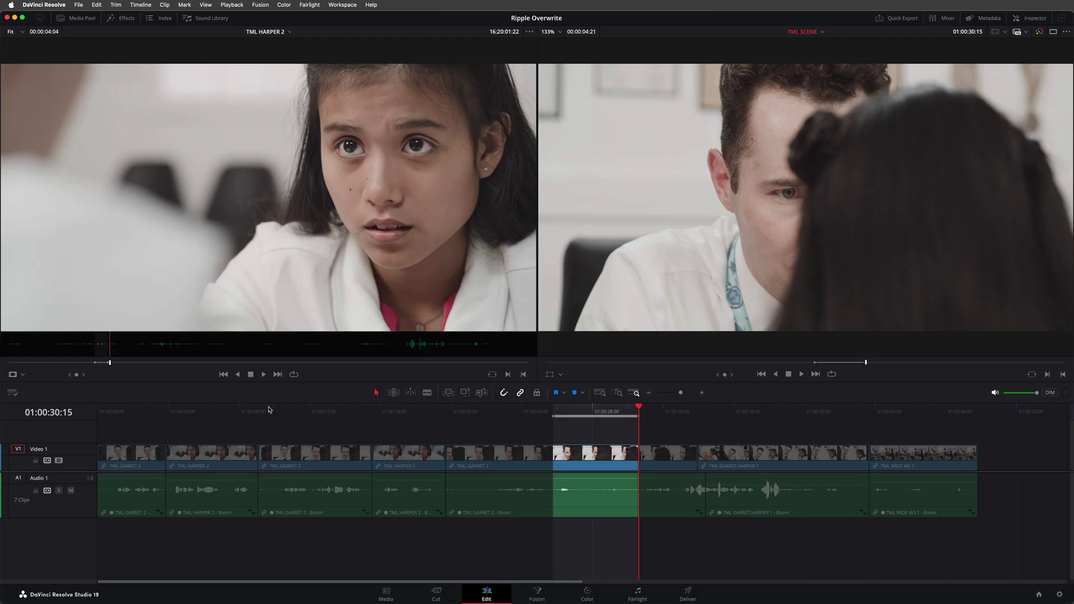
# Clear TML HARPER 2's old marks and mark a six-second section of her line.
pyautogui.press('space')
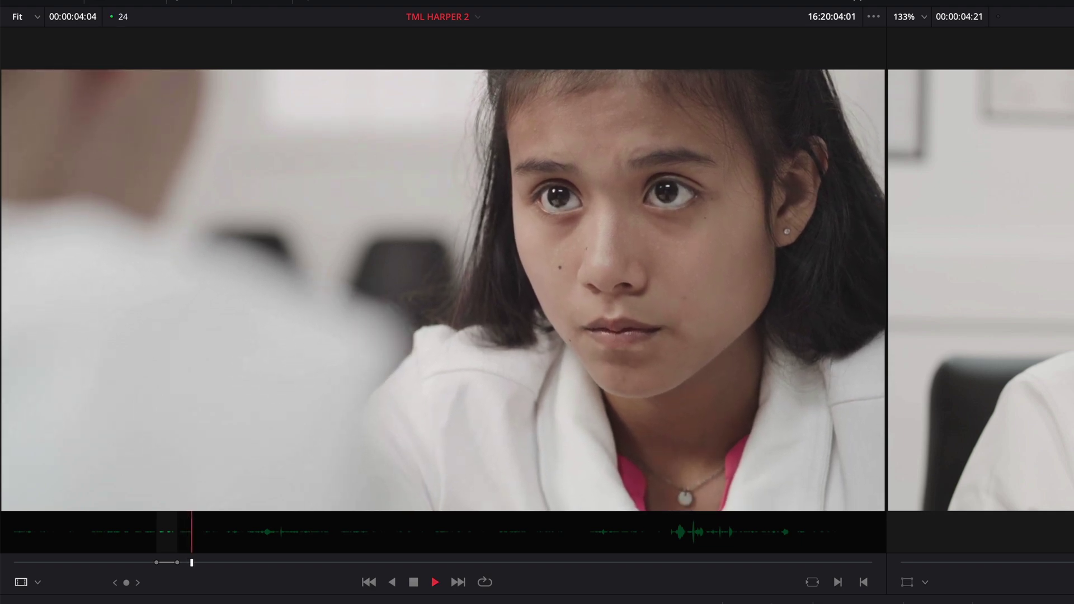
pyautogui.hotkey('alt', 'x')
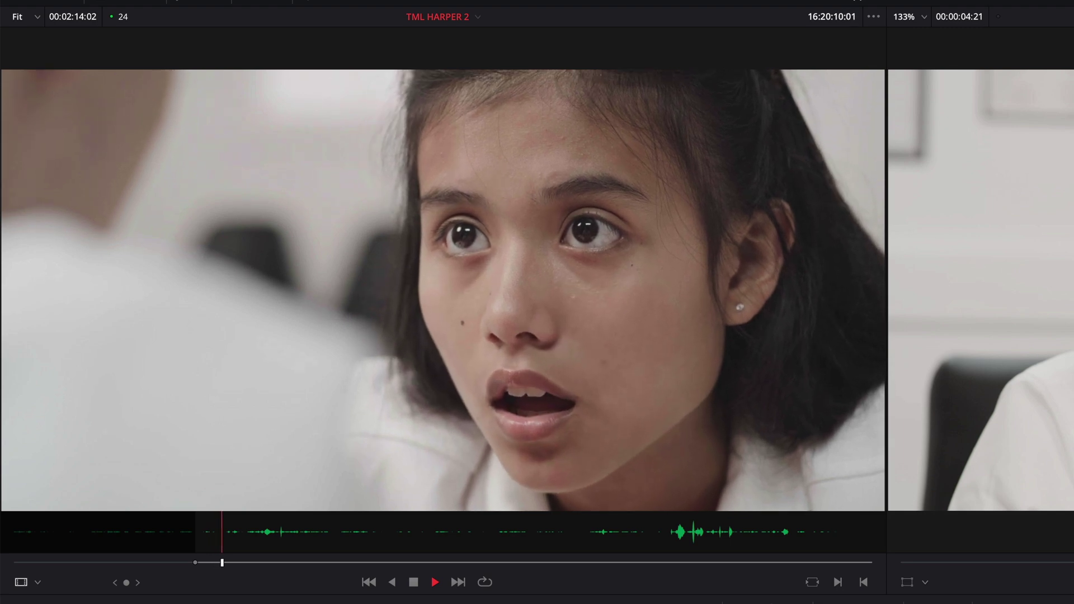
pyautogui.press('o')
pyautogui.press('space')
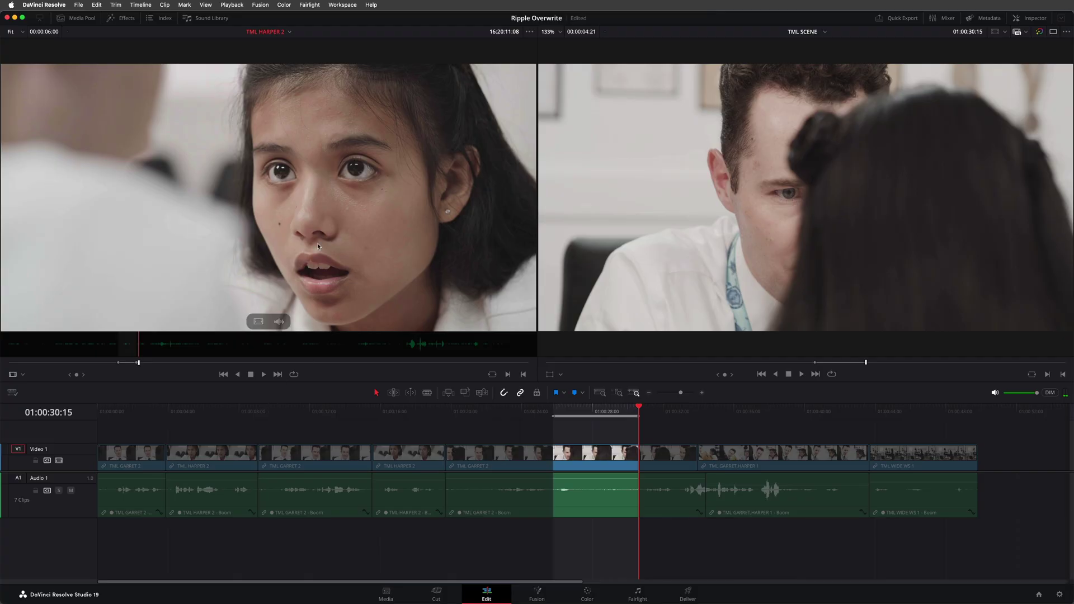
# Ripple-overwrite the six-second Harper 2 line into the marked range, then review from 01:00:22:02.
pyautogui.moveTo(701, 302); pyautogui.dragTo(975, 274)
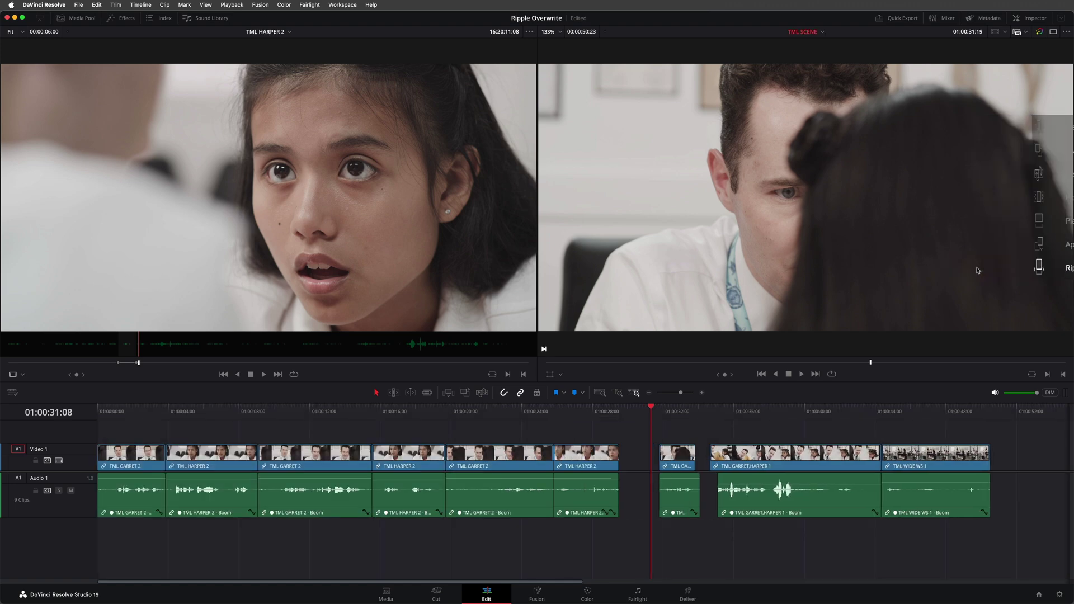
pyautogui.click(487, 412)
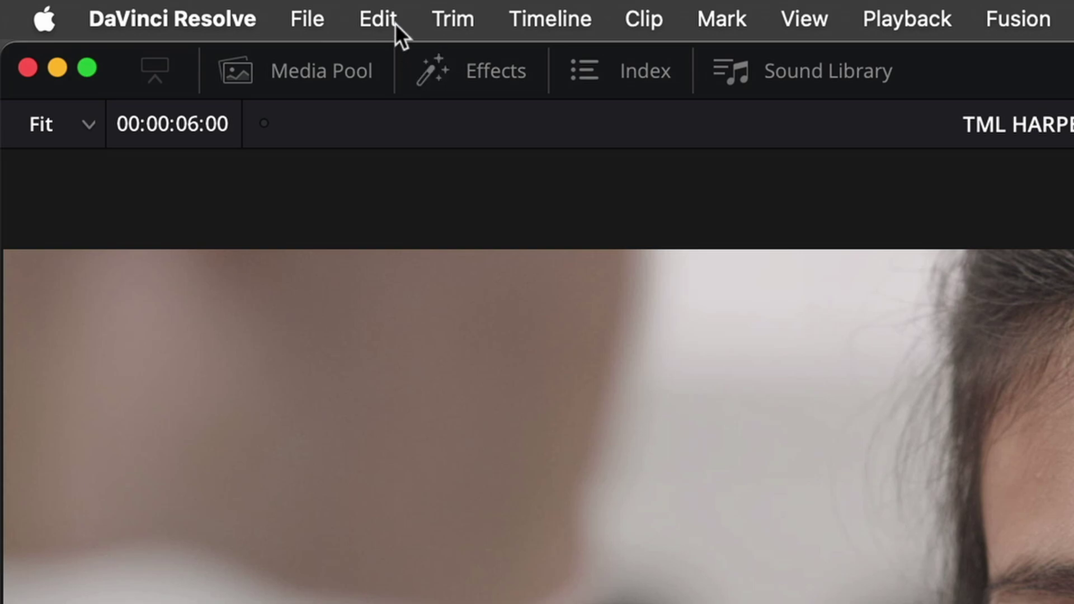
# Deselect everything on the timeline with Edit > Deselect All.
pyautogui.click(395, 23)
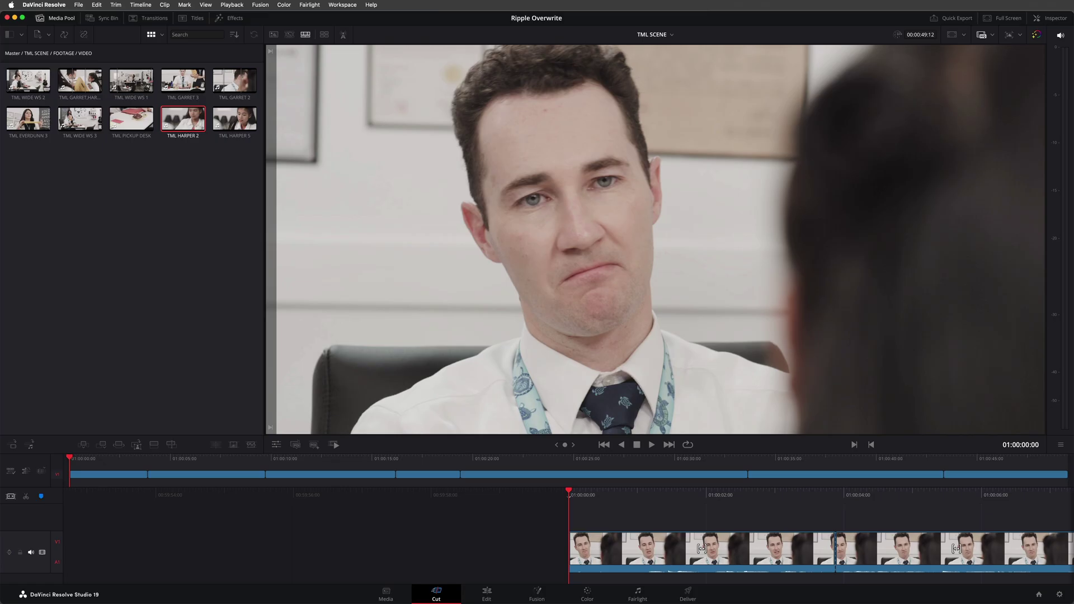
# Stop the scene at Harper's cut-in point, then play TML HARPER 2 in Source Clip view.
pyautogui.press('space')
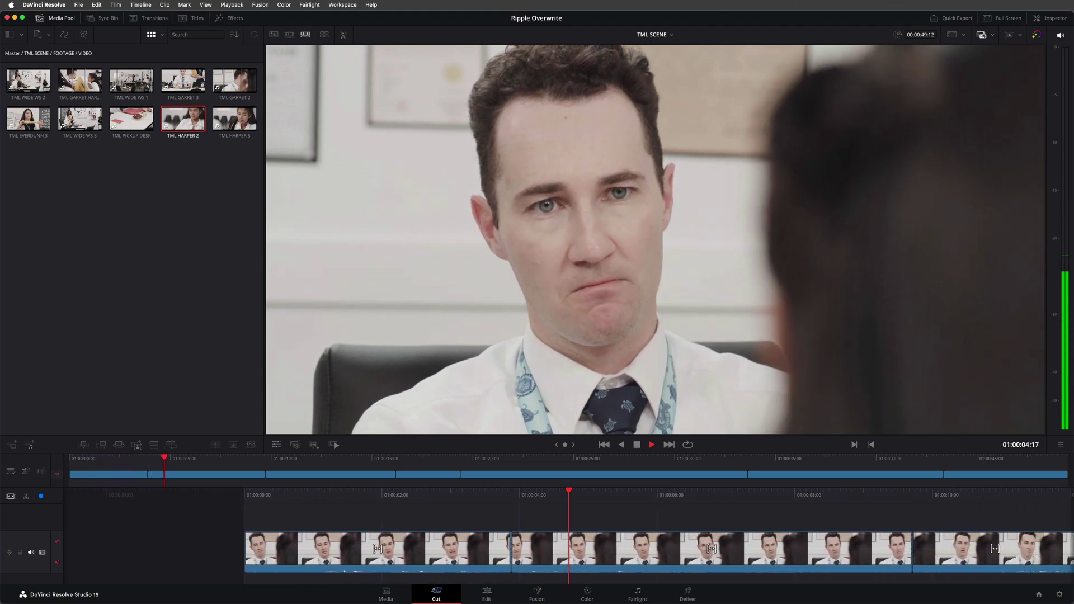
pyautogui.press('space')
pyautogui.press('q')
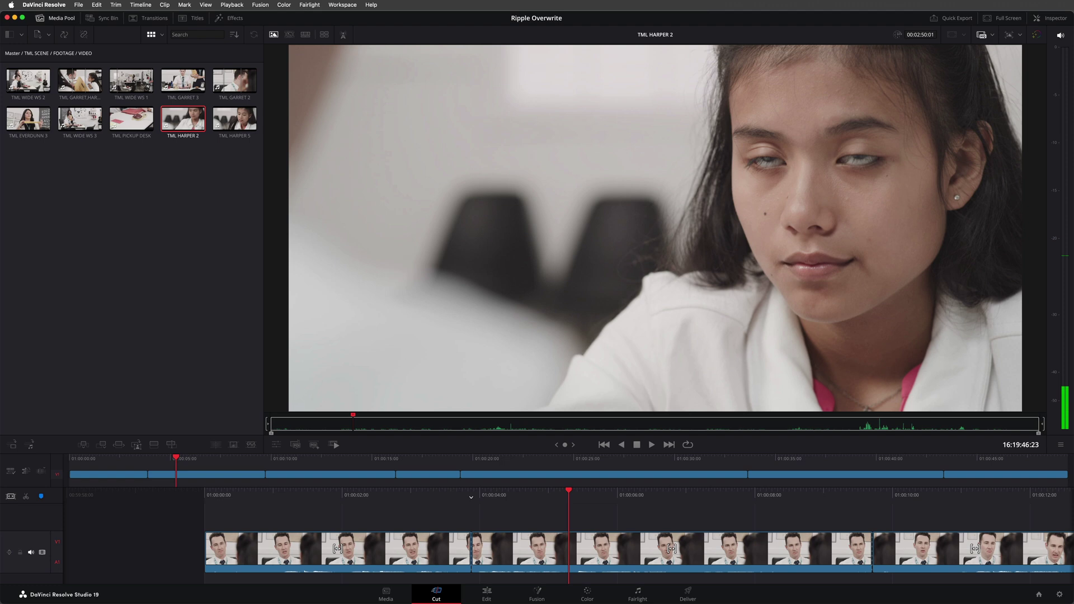
pyautogui.press('space')
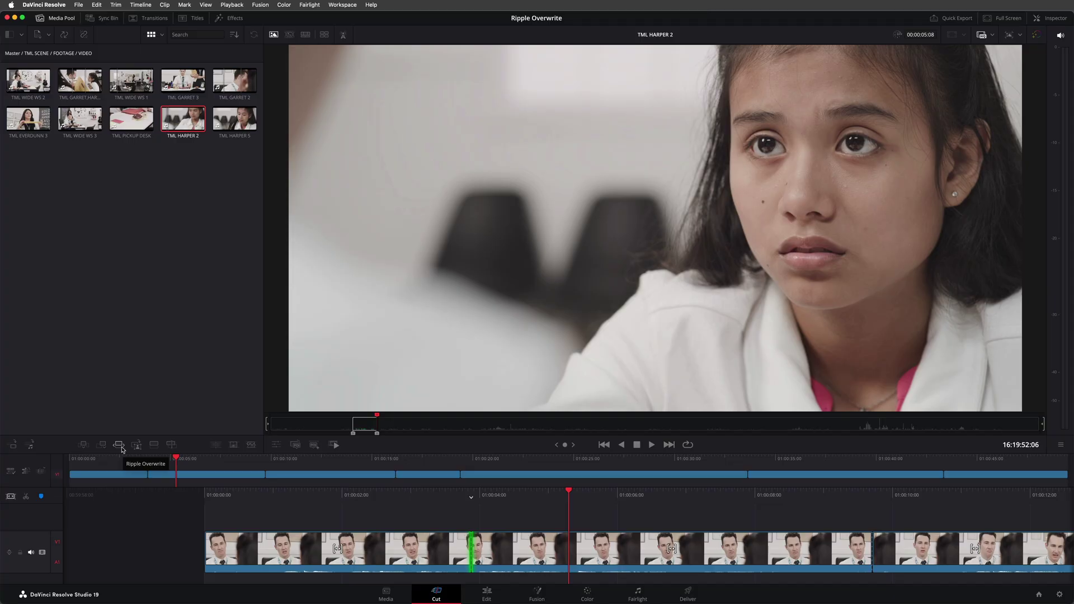
# Ripple-overwrite the marked Harper 2 line over Garrett's shot and replay the scene from the start.
pyautogui.click(122, 449)
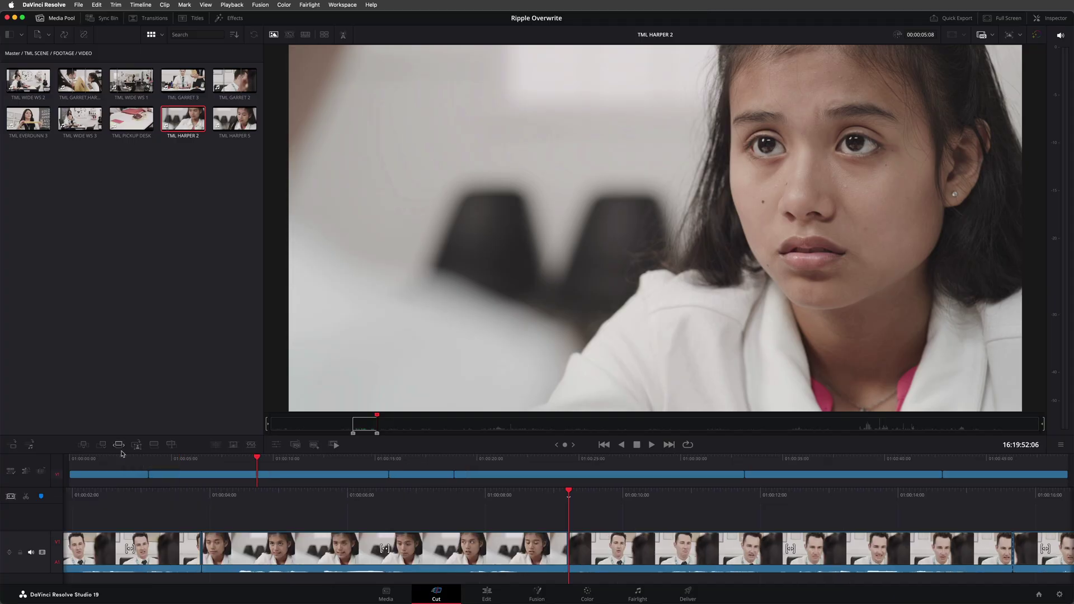
pyautogui.moveTo(122, 459); pyautogui.dragTo(72, 464)
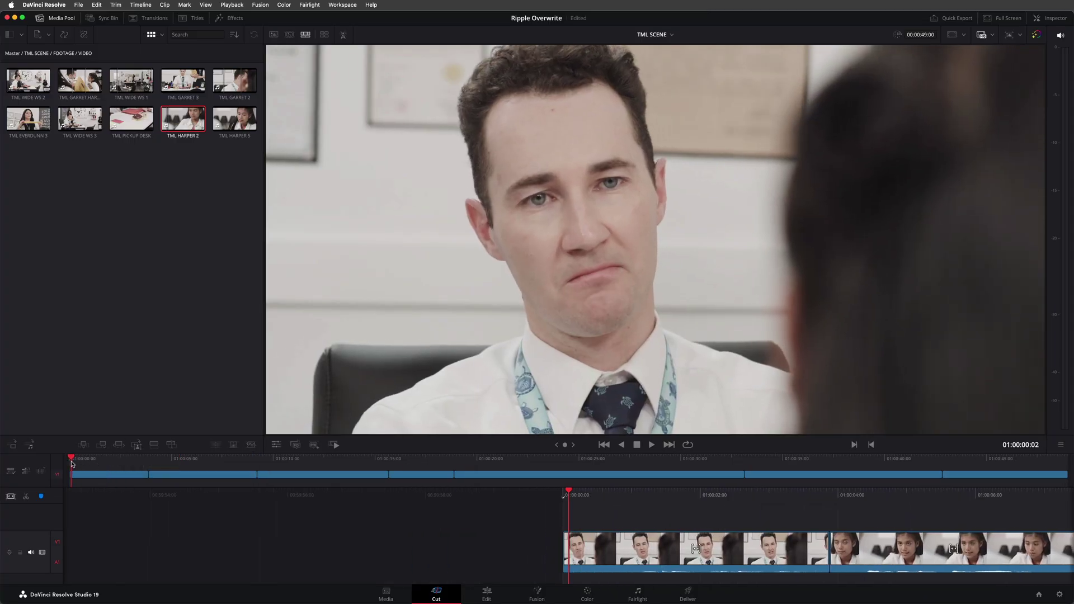
pyautogui.press('space')
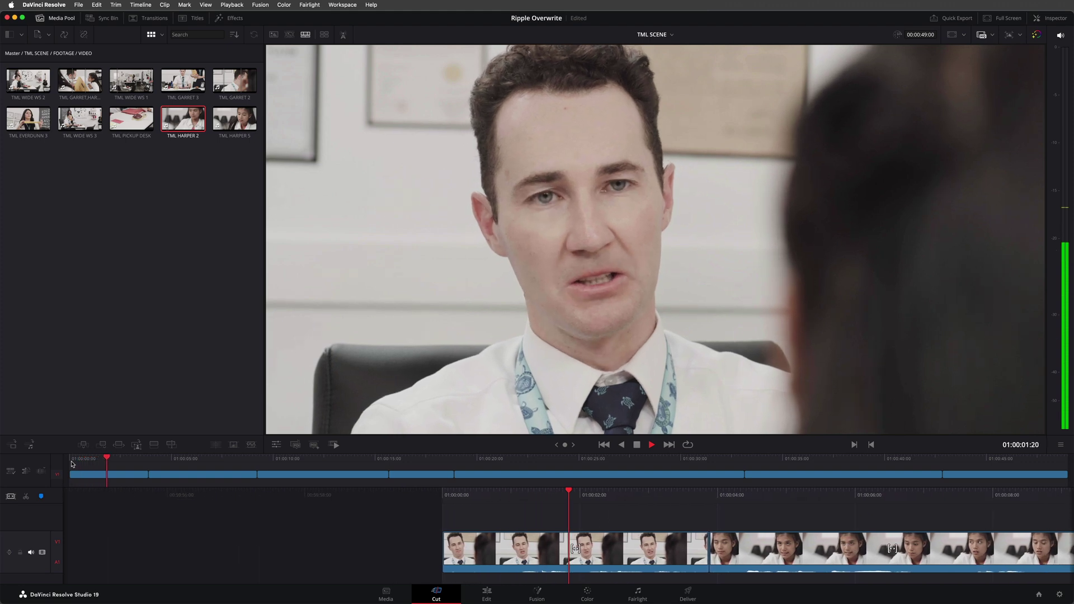